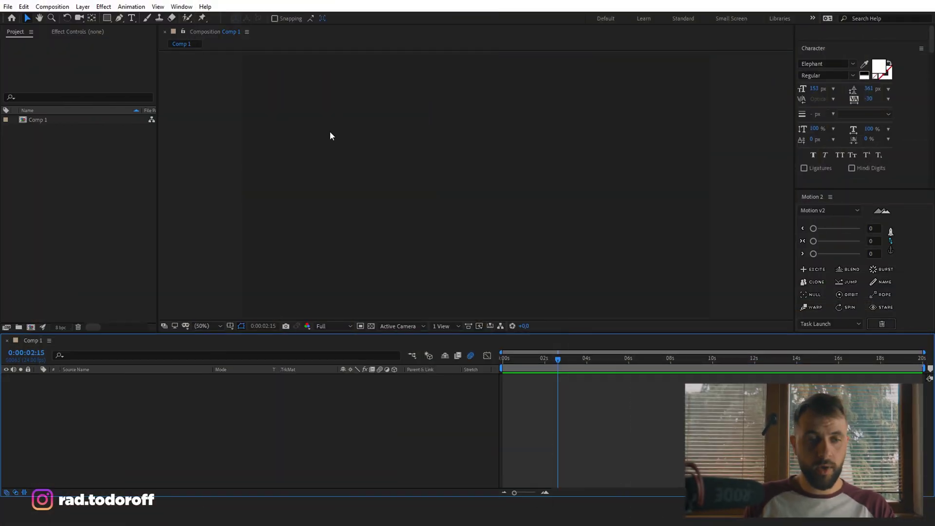
# Step: Create a text layer reading "Handwriting" in Comp 1
pyautogui.click(39, 120)
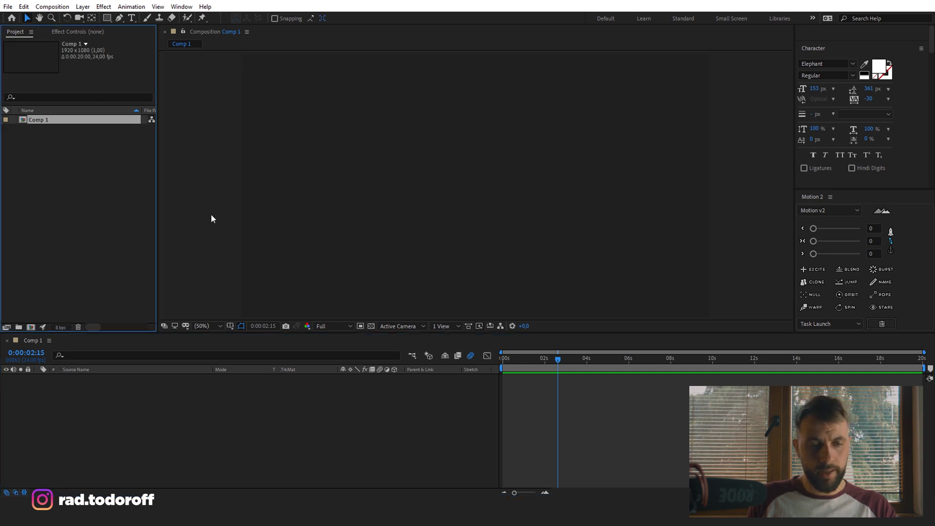
pyautogui.click(246, 433)
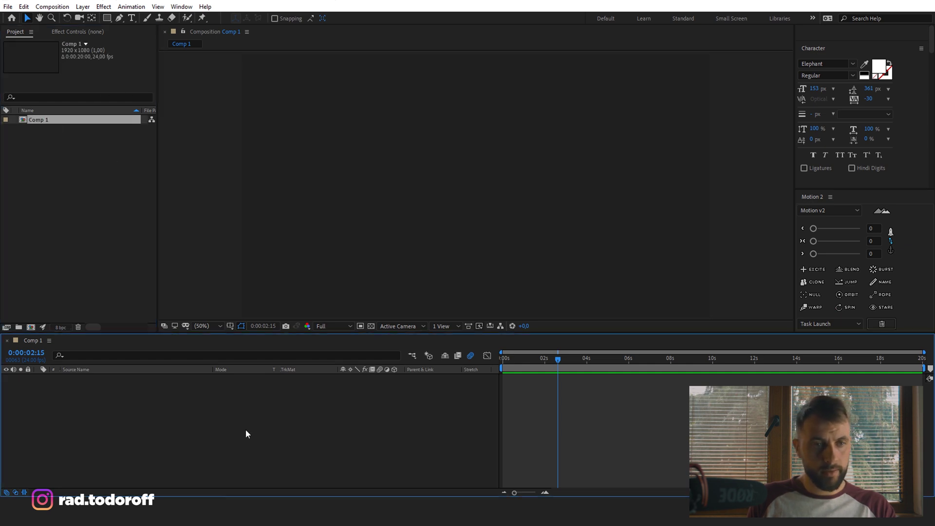
pyautogui.click(132, 18)
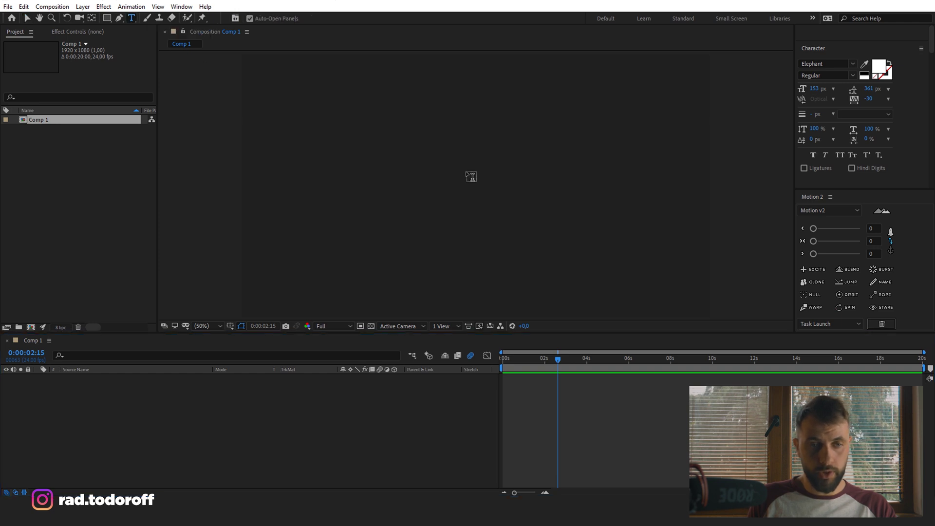
pyautogui.click(390, 181)
pyautogui.write('Ha')
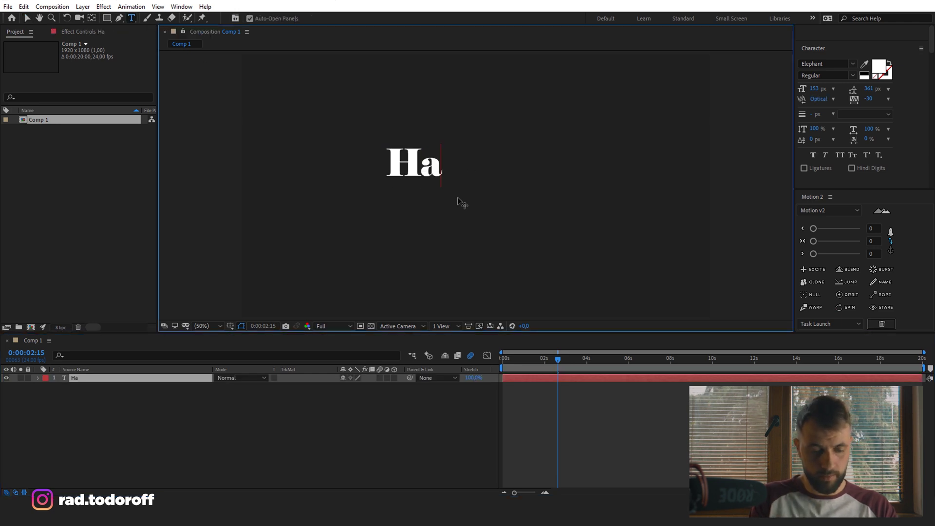
pyautogui.write('ndwri')
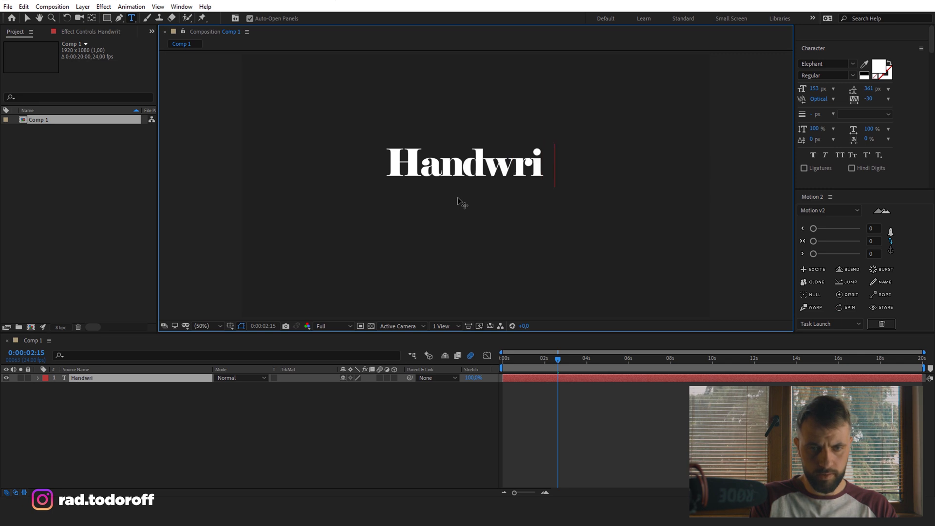
pyautogui.write('ting')
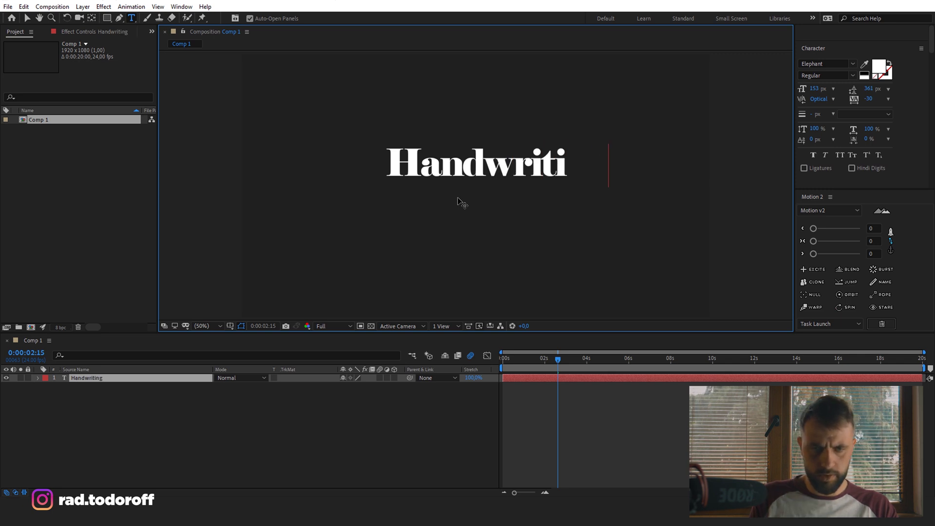
pyautogui.click(28, 18)
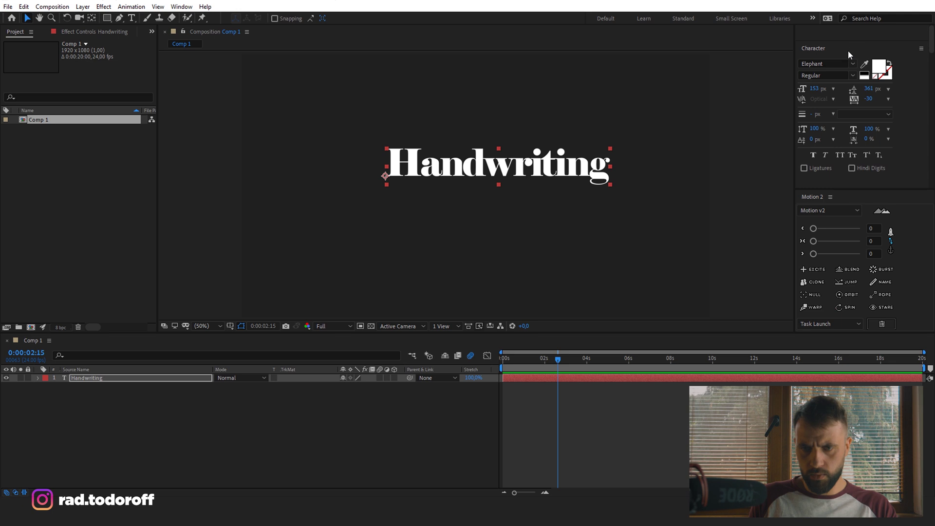
# Step: Centre the text layer horizontally and vertically in the composition using the Align options
pyautogui.click(181, 7)
pyautogui.click(219, 64)
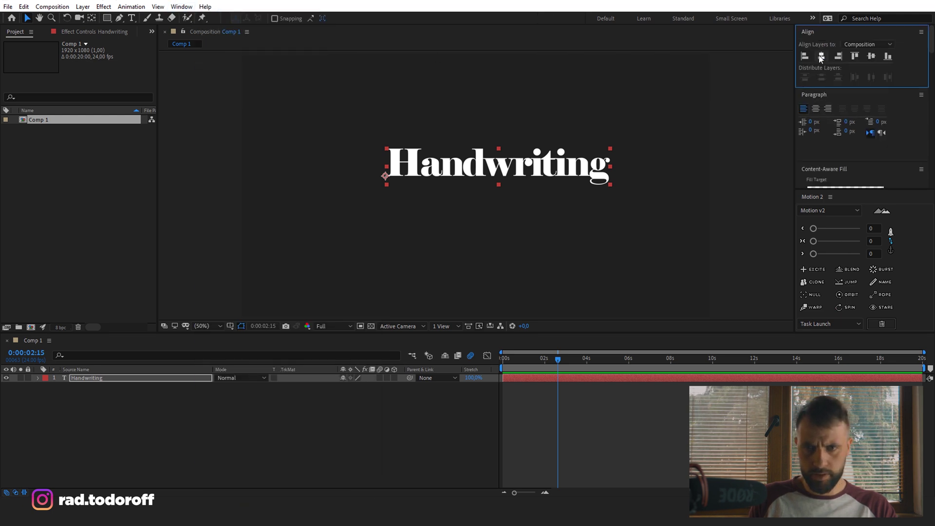
pyautogui.click(820, 56)
pyautogui.click(871, 56)
pyautogui.click(219, 432)
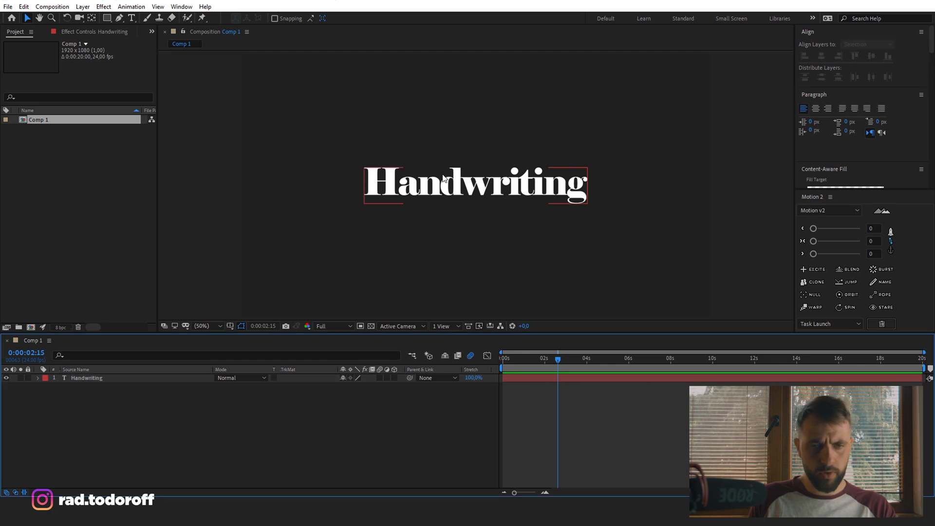
pyautogui.click(442, 183)
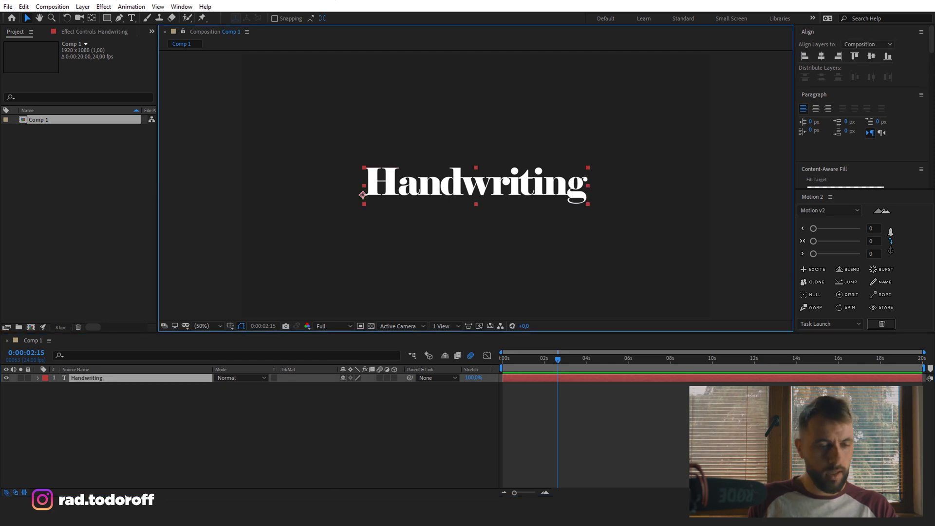
# Step: Switch to the dafont.com page in the browser and open the Script > Calligraphy font category
pyautogui.hotkey('alt', 'Tab')
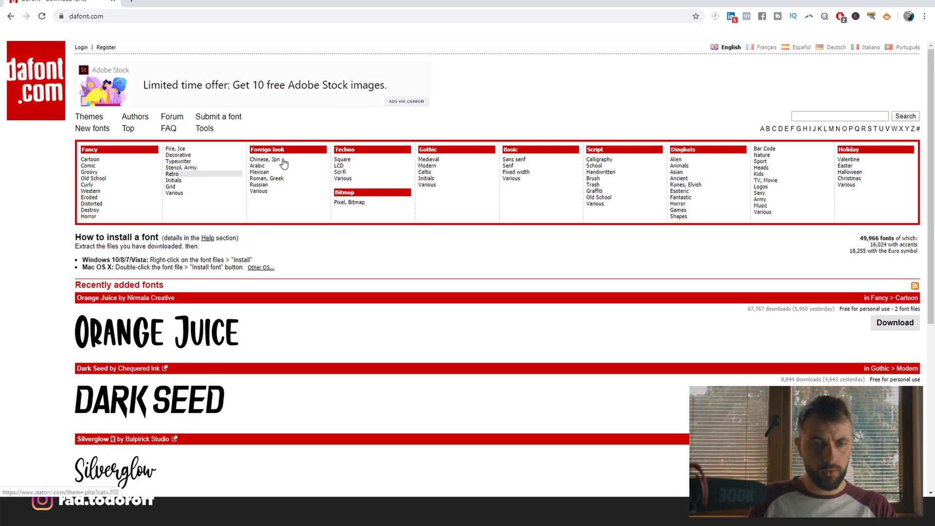
pyautogui.click(603, 161)
pyautogui.scroll(-2, 176, 342)
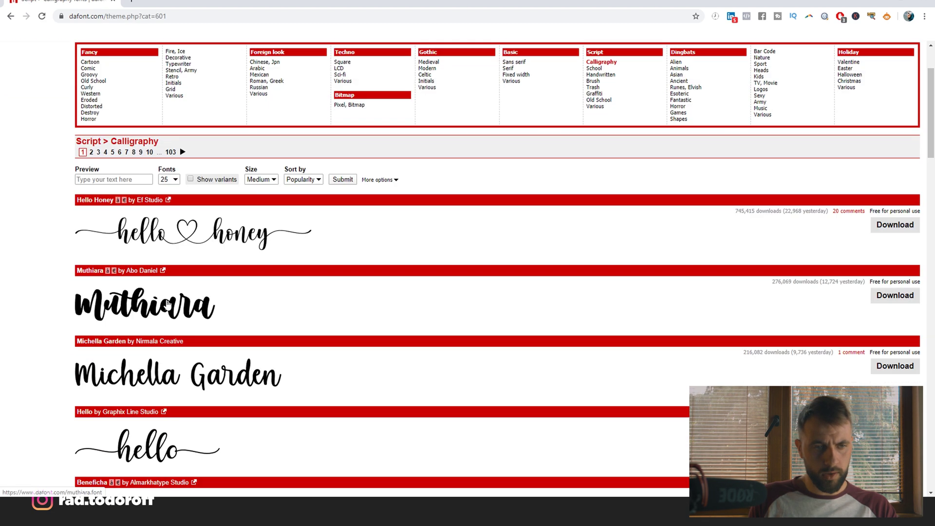
# Step: Preview the calligraphy fonts with the sample text "Handwriting" and look through the listed styles
pyautogui.click(121, 181)
pyautogui.write('Hn')
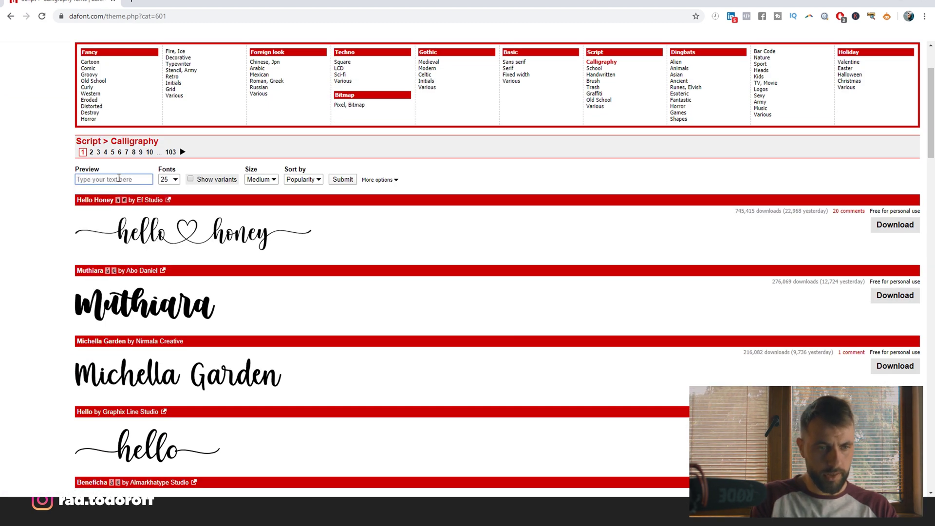
pyautogui.write('andwriting')
pyautogui.press('Down')
pyautogui.press('Return')
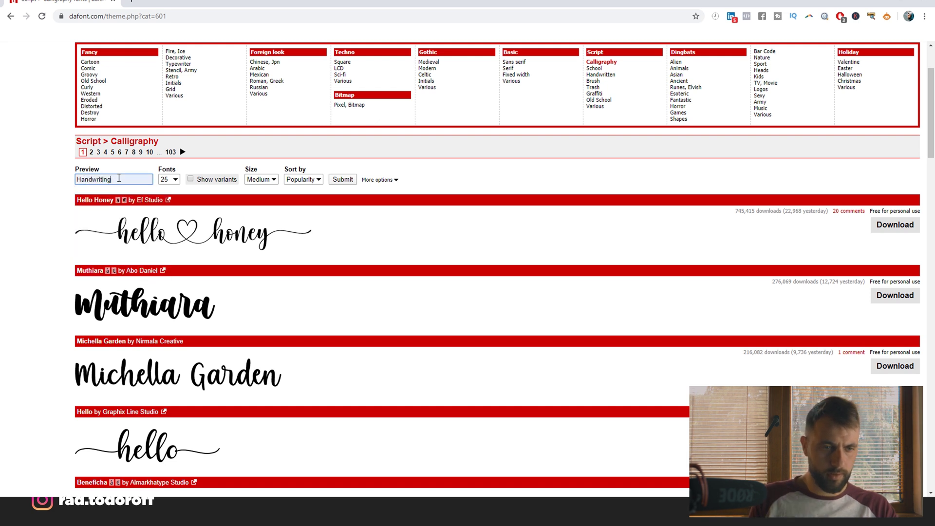
pyautogui.click(343, 179)
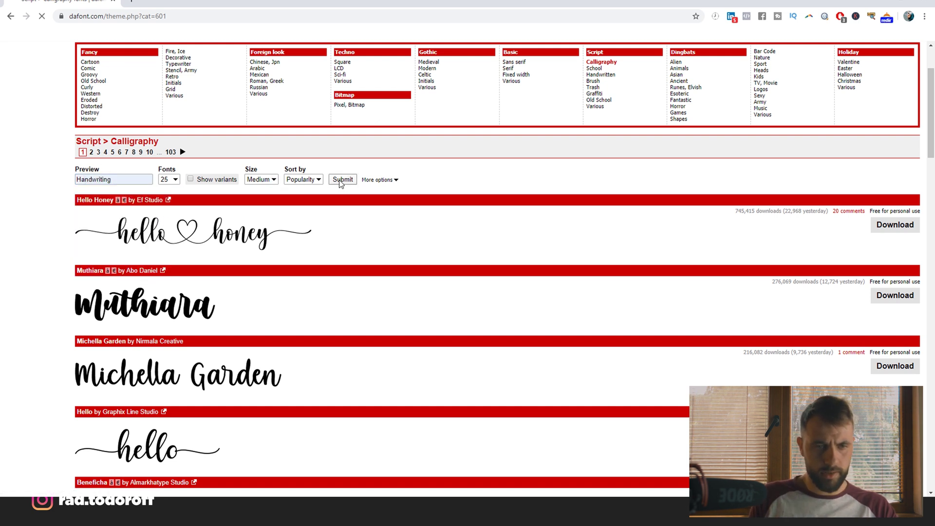
pyautogui.scroll(-5, 387, 183)
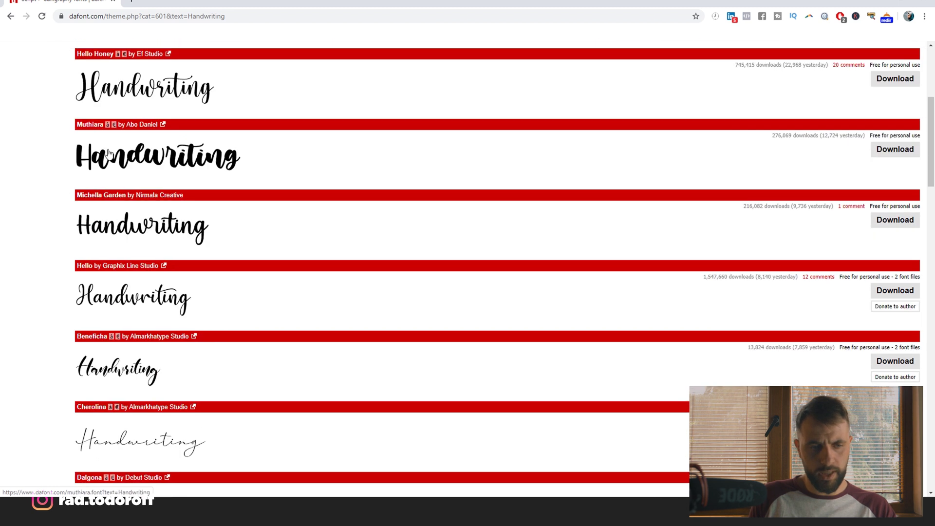
# Step: Switch back to After Effects and set the Handwriting text's font to Daylove_DEMO
pyautogui.hotkey('alt', 'Tab')
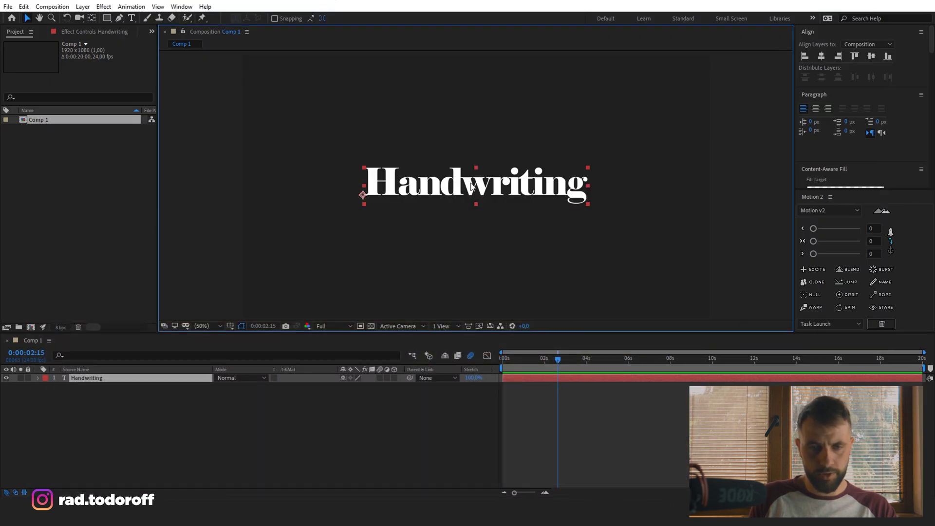
pyautogui.doubleClick(471, 188)
pyautogui.click(827, 64)
pyautogui.write('daylove')
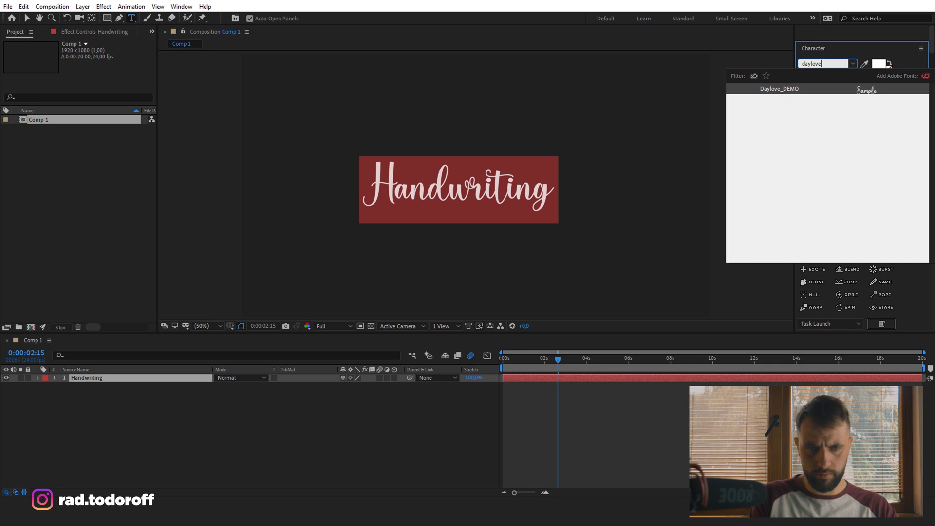
pyautogui.press('Return')
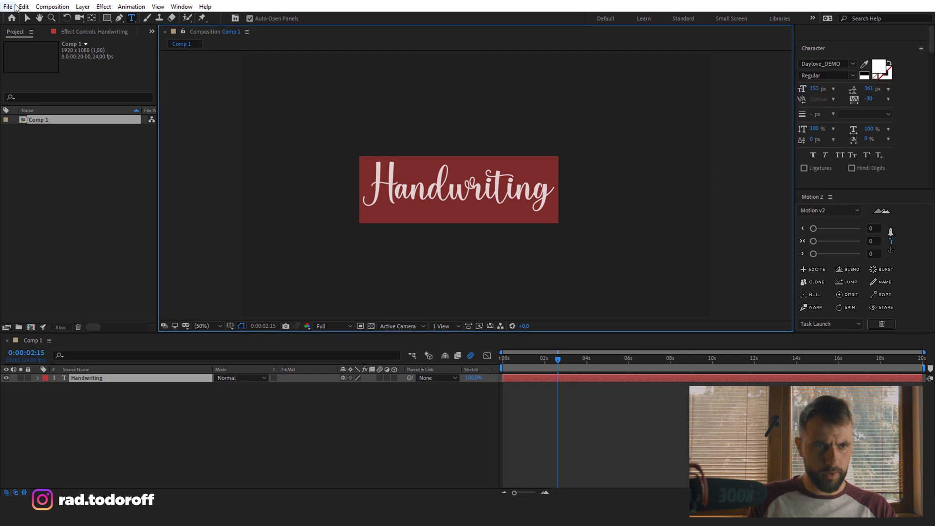
pyautogui.click(27, 18)
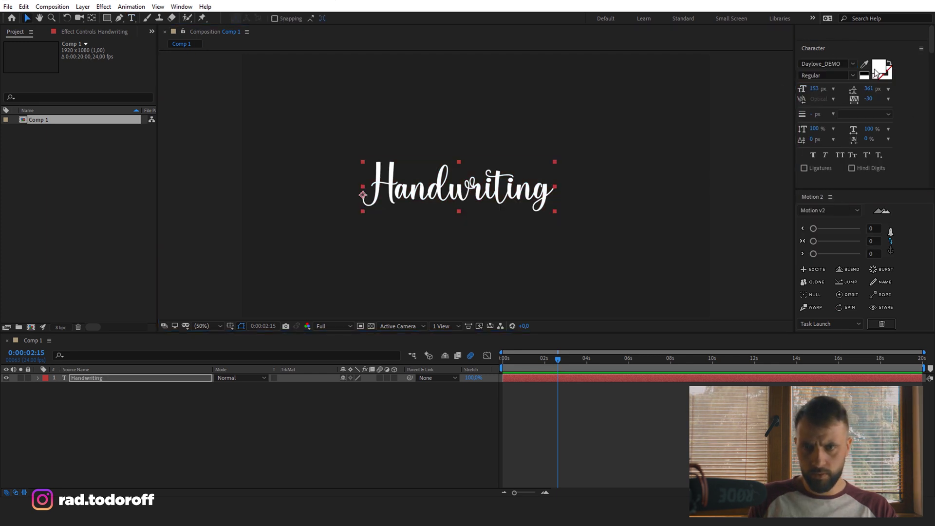
# Step: Re-centre the restyled Handwriting text horizontally and vertically in the composition, then deselect it
pyautogui.hotkey('ctrl', '5')
pyautogui.scroll(-10, 837, 126)
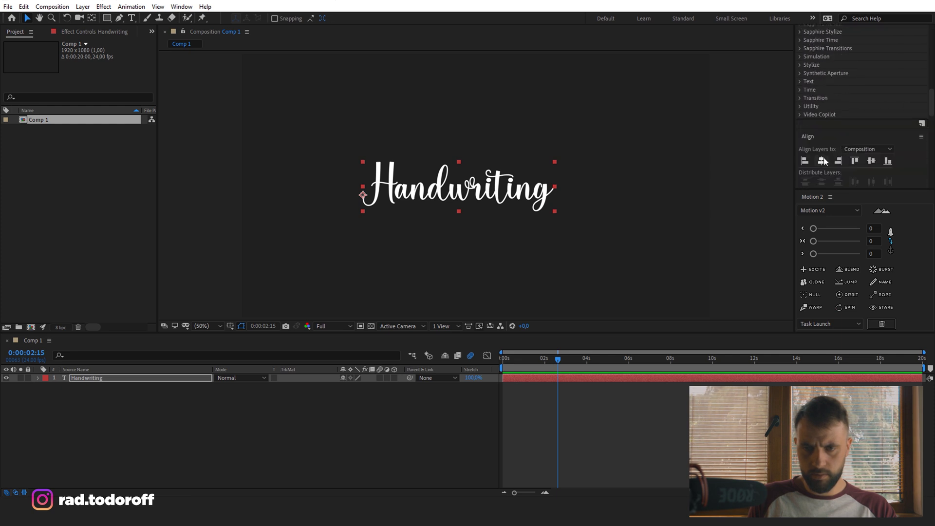
pyautogui.click(820, 160)
pyautogui.click(871, 161)
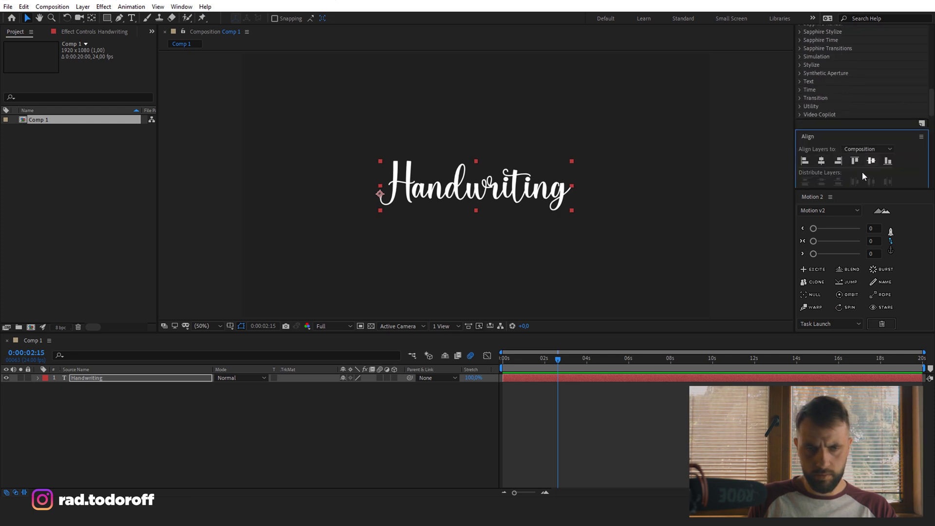
pyautogui.click(218, 406)
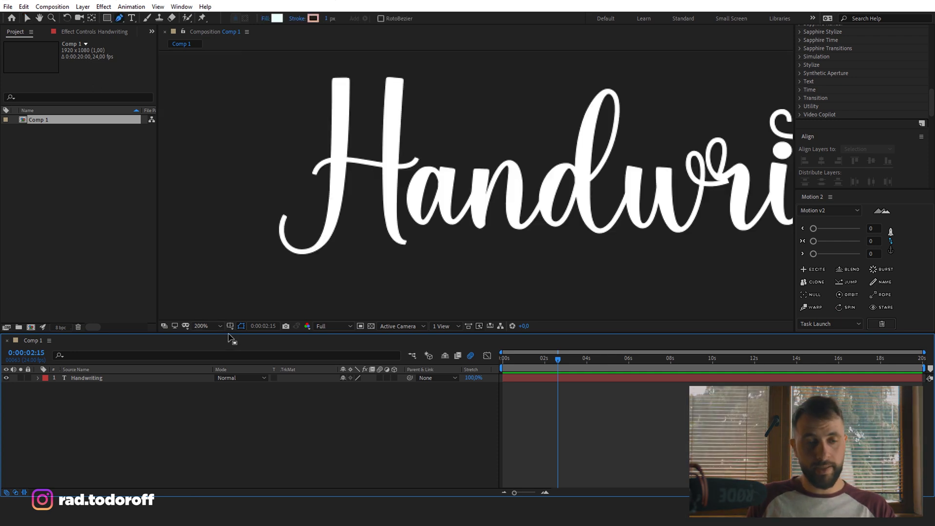
# Step: Draw an open Pen mask path on the Handwriting layer, following the H's first stem from its lower hook to just above its top
pyautogui.click(92, 378)
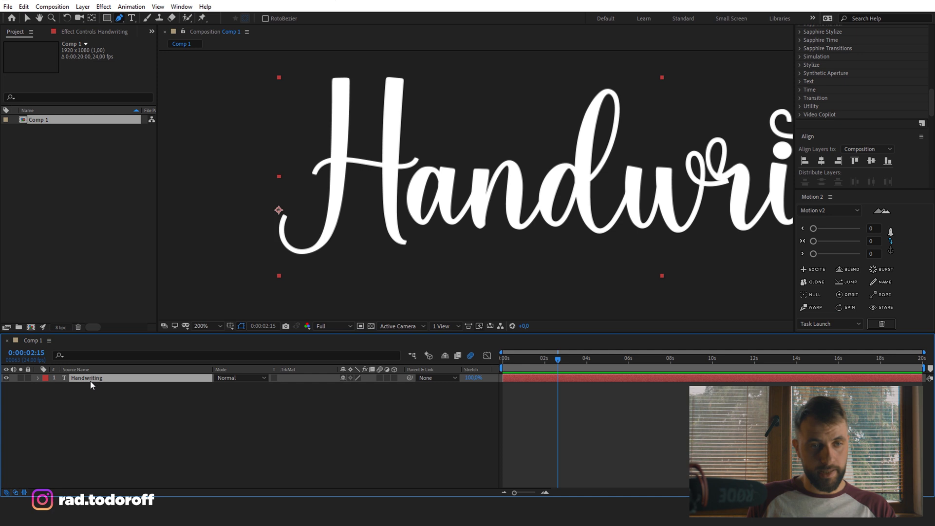
pyautogui.click(120, 19)
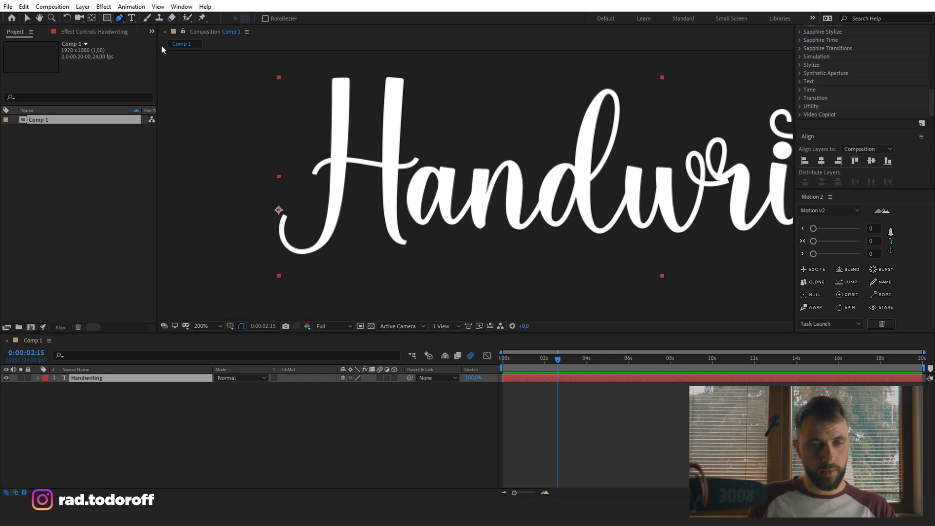
pyautogui.click(291, 209)
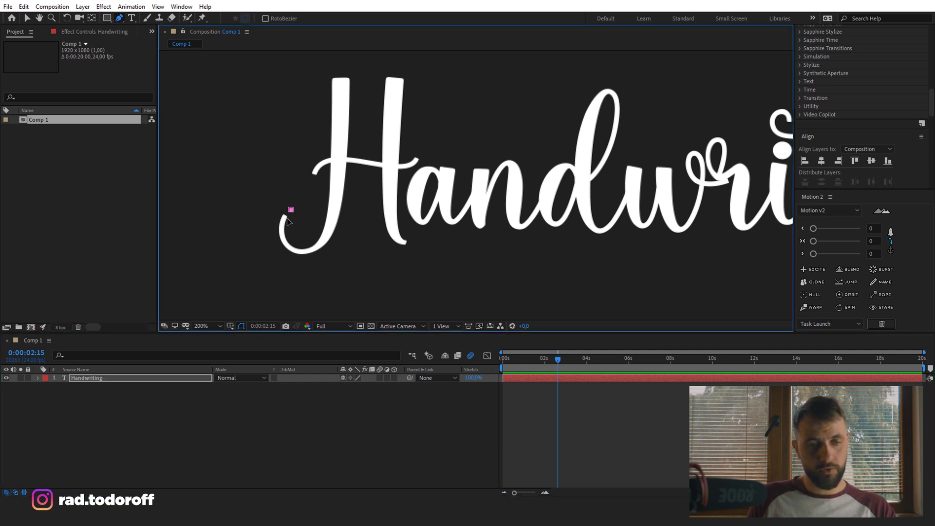
pyautogui.moveTo(285, 243)
pyautogui.mouseDown()
pyautogui.moveTo(293, 254)
pyautogui.moveTo(338, 215)
pyautogui.mouseUp()
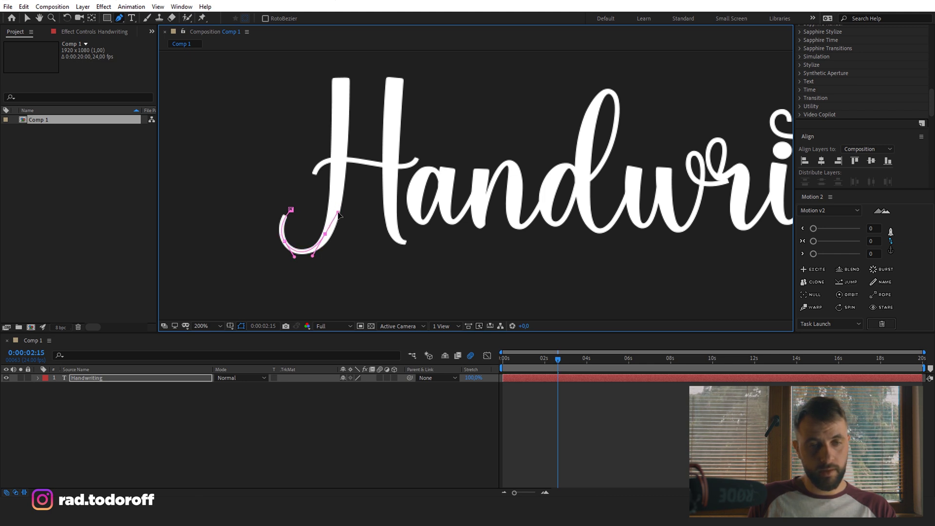
pyautogui.moveTo(341, 69); pyautogui.dragTo(341, 58)
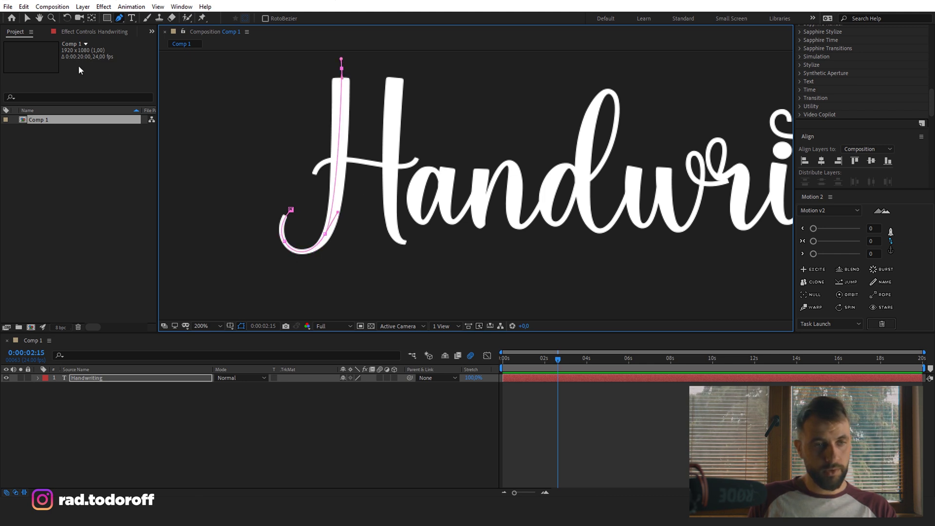
pyautogui.click(27, 20)
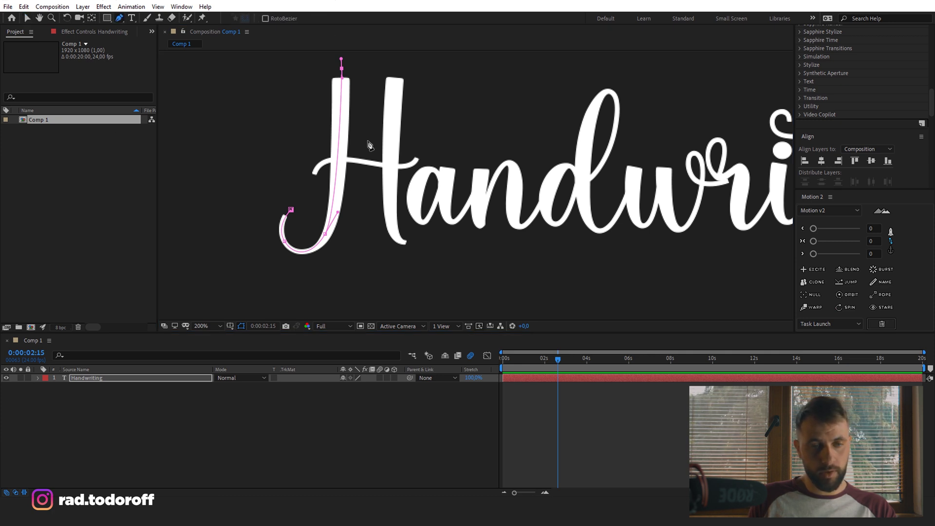
pyautogui.click(399, 66)
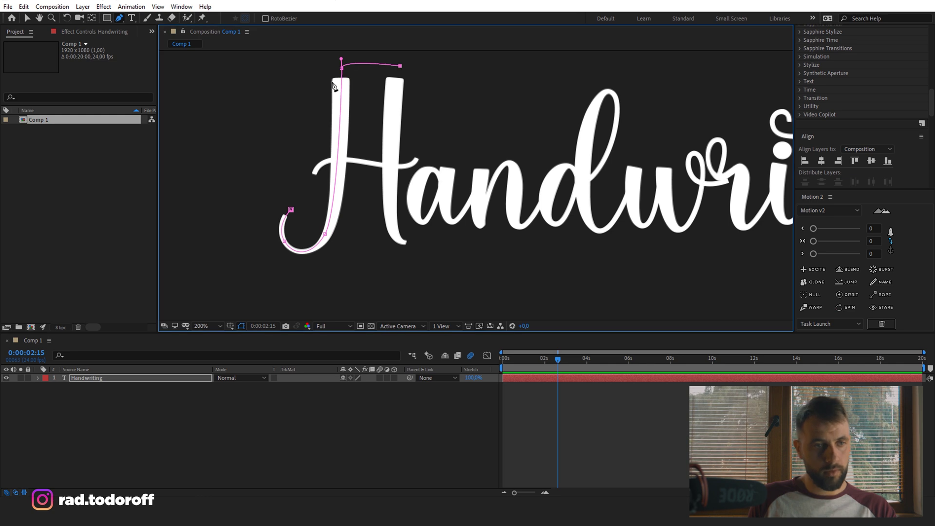
pyautogui.click(26, 19)
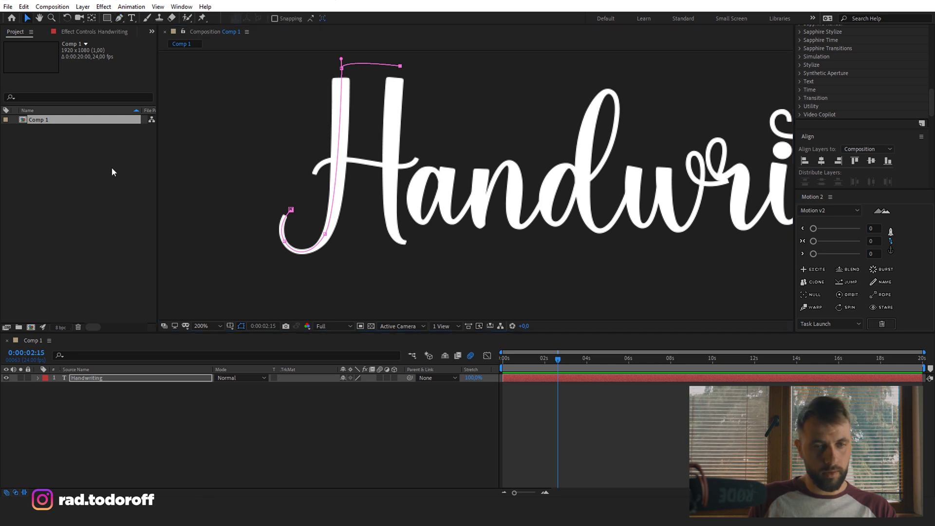
# Step: Draw a separate open Pen mask path on the Handwriting layer, following the H's second stem from just above its top to its base
pyautogui.click(166, 413)
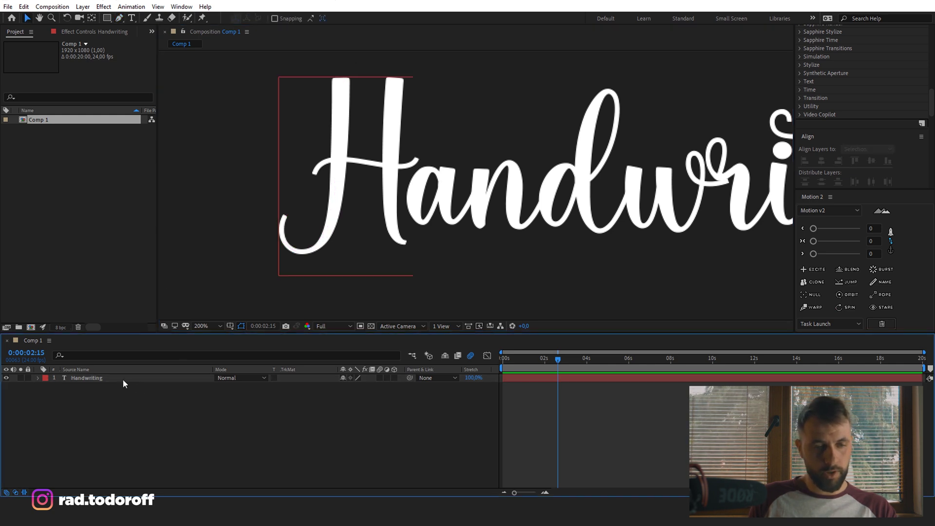
pyautogui.click(98, 378)
pyautogui.press('g')
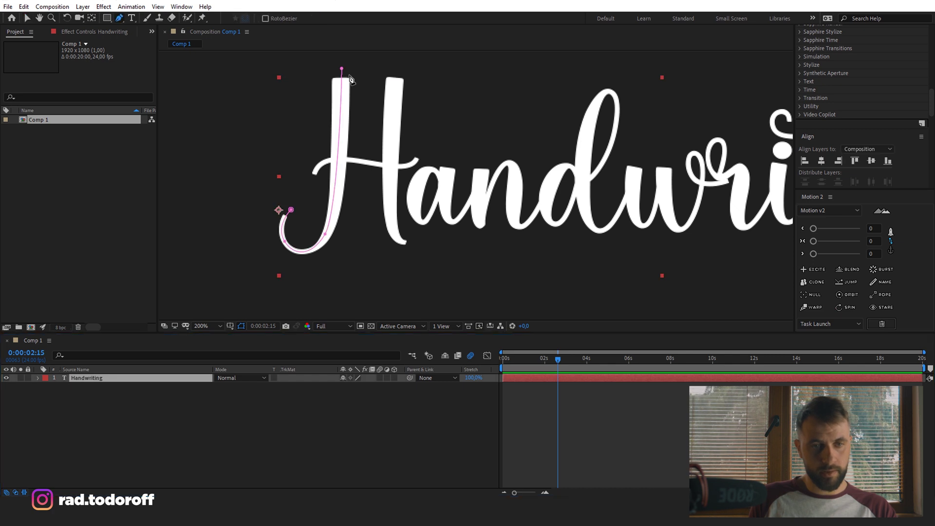
pyautogui.moveTo(398, 68); pyautogui.dragTo(390, 147)
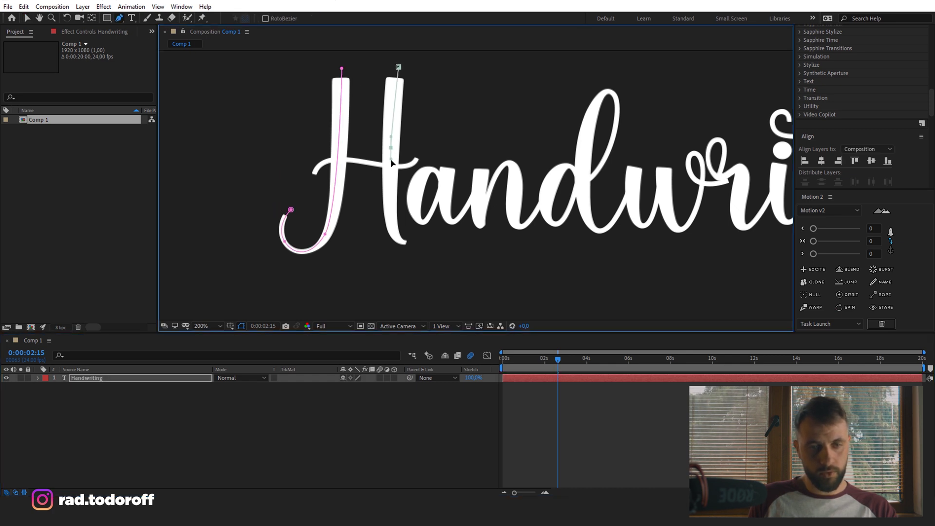
pyautogui.moveTo(396, 234); pyautogui.dragTo(407, 249)
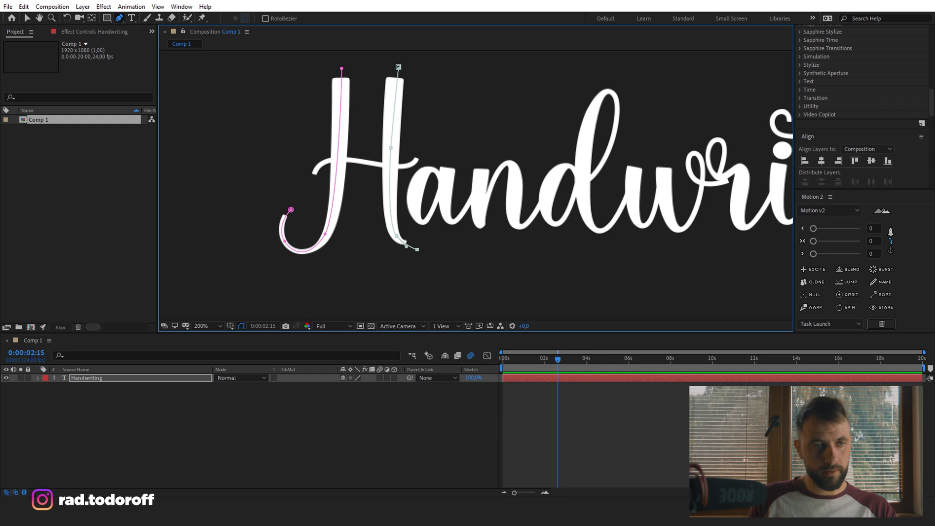
# Step: Draw a separate open Pen mask path on the Handwriting layer, following the H's crossbar from its curled start to past its upturned end
pyautogui.click(27, 18)
pyautogui.click(147, 443)
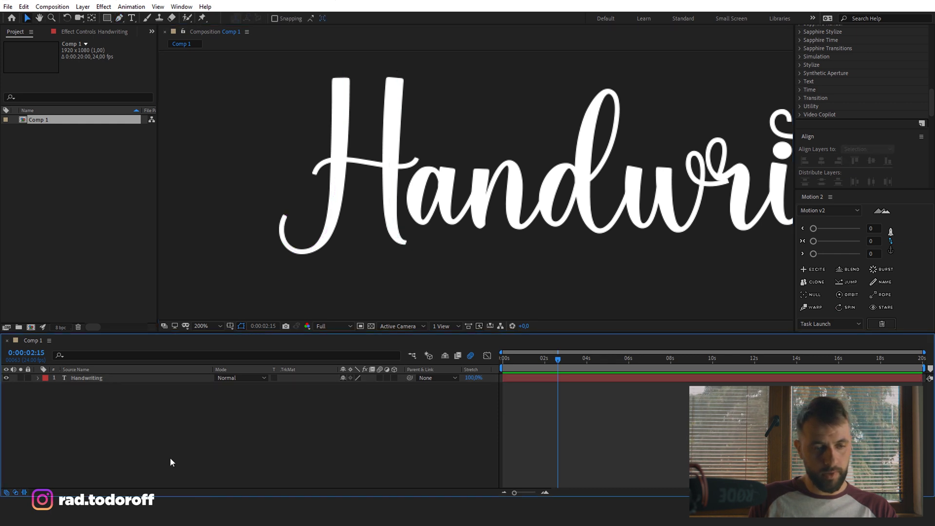
pyautogui.click(120, 19)
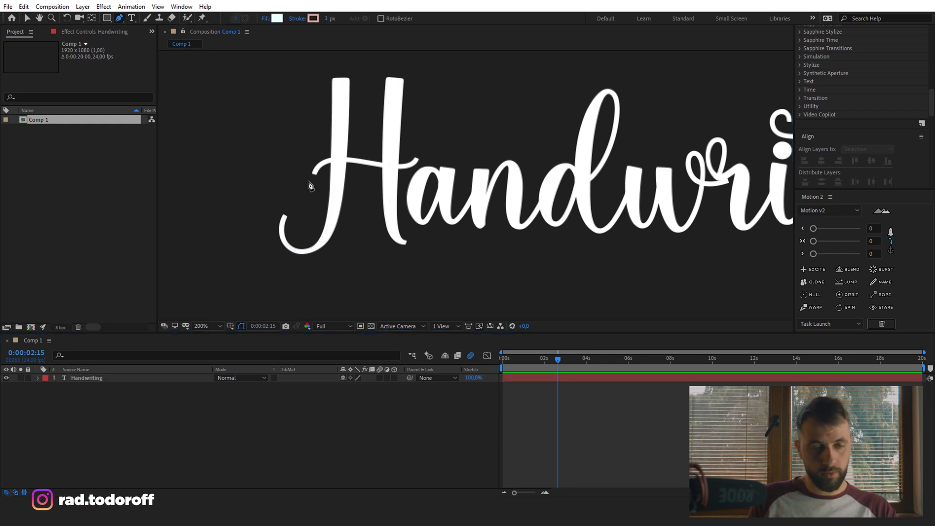
pyautogui.click(133, 381)
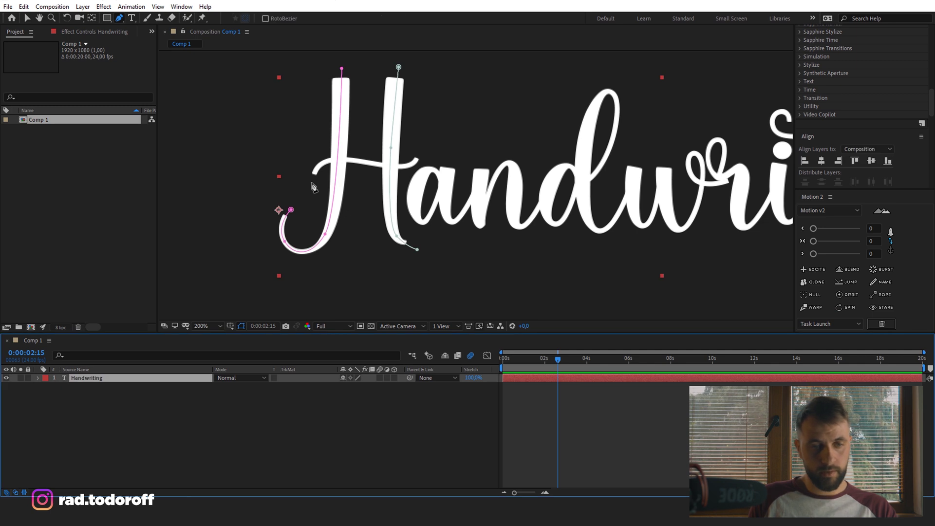
pyautogui.moveTo(312, 182); pyautogui.dragTo(433, 131)
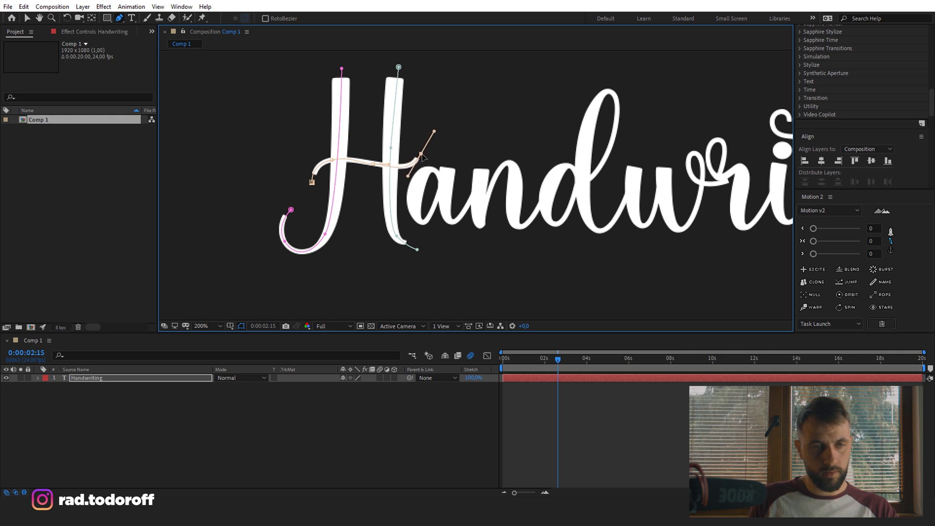
# Step: Start a new open Pen mask path on the Handwriting layer, tracing the a around its bowl and along its stem
pyautogui.press('v')
pyautogui.press('h')
pyautogui.moveTo(504, 200); pyautogui.dragTo(429, 200)
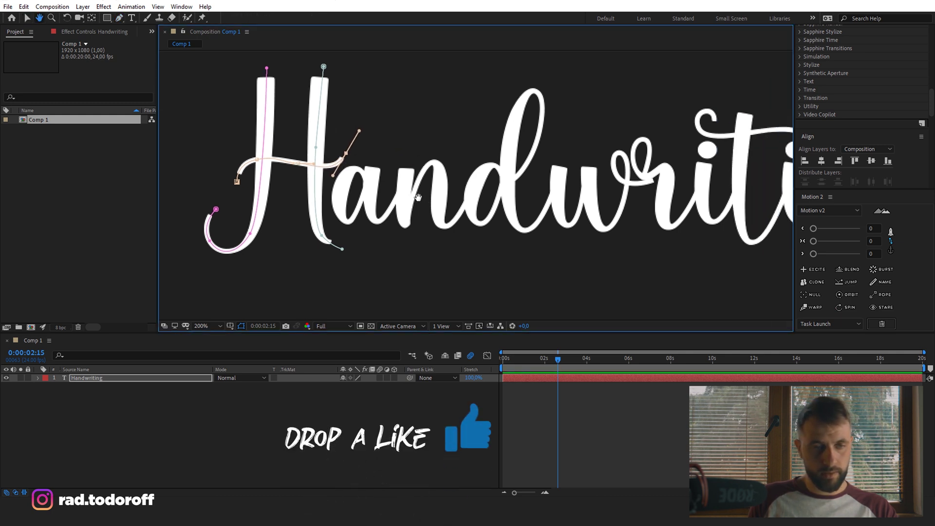
pyautogui.click(27, 18)
pyautogui.click(200, 428)
pyautogui.click(168, 378)
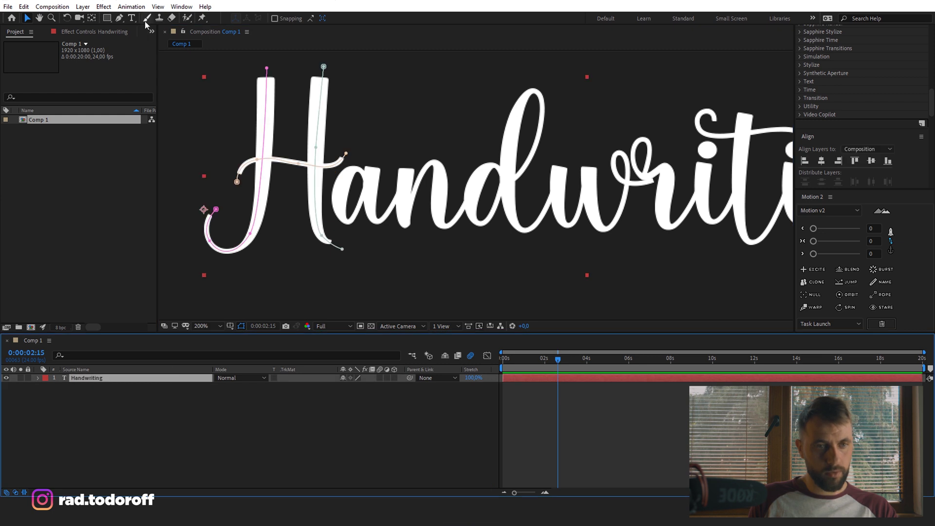
pyautogui.click(117, 18)
pyautogui.click(367, 176)
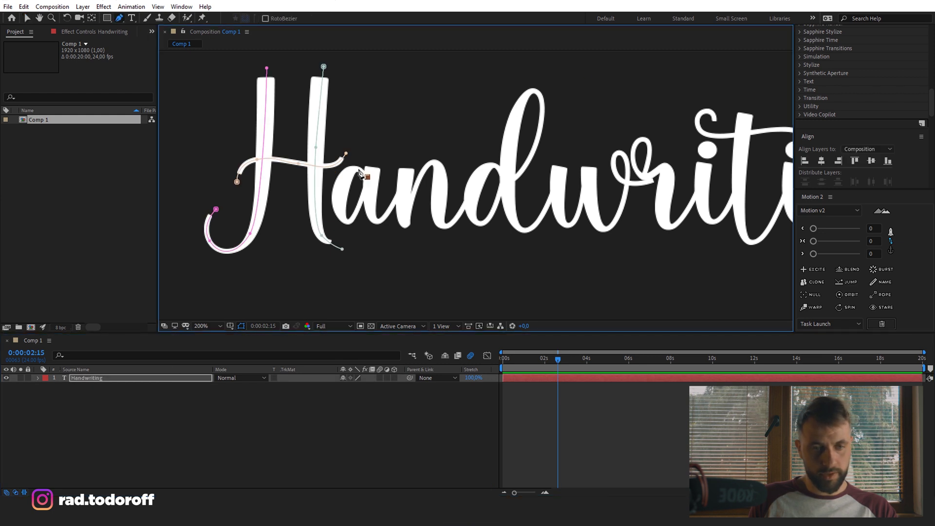
pyautogui.click(353, 169)
pyautogui.click(337, 212)
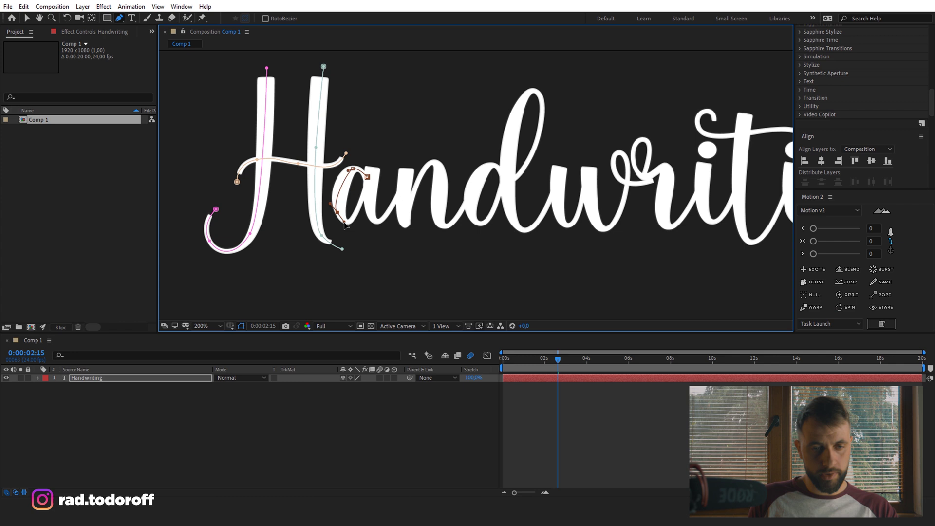
pyautogui.click(348, 222)
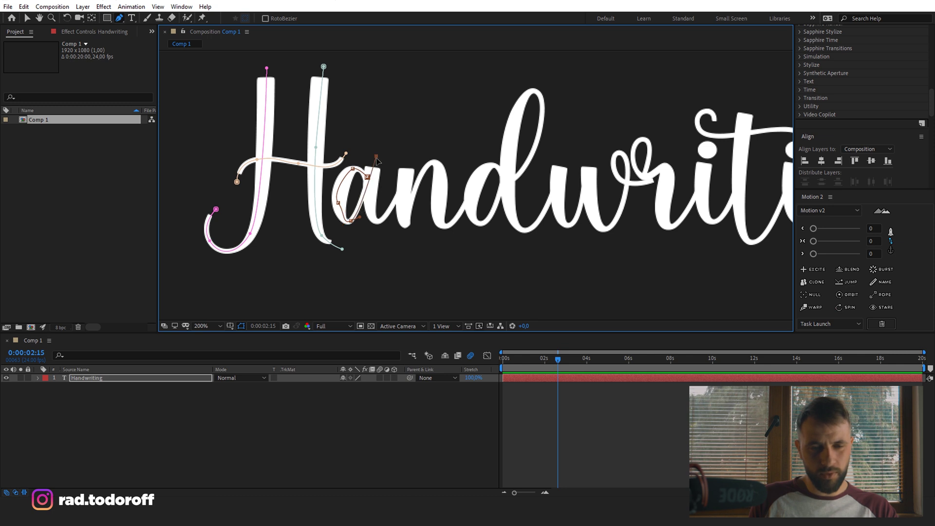
pyautogui.moveTo(374, 212); pyautogui.dragTo(371, 208)
pyautogui.moveTo(375, 157); pyautogui.dragTo(372, 171)
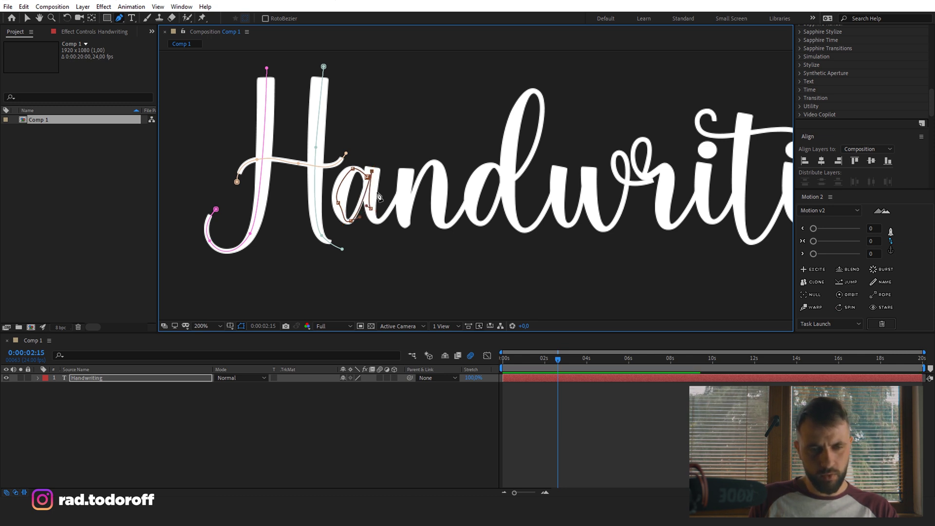
# Step: Continue the mask path through the first n, tracing its stem, arch and connecting stroke towards the d
pyautogui.moveTo(341, 142); pyautogui.dragTo(344, 88)
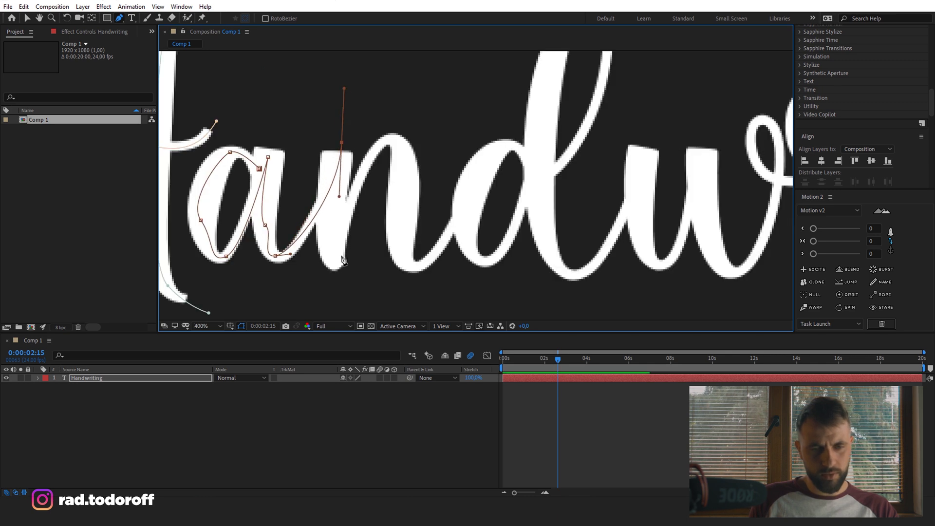
pyautogui.moveTo(334, 258); pyautogui.dragTo(335, 261)
pyautogui.moveTo(385, 147); pyautogui.dragTo(401, 224)
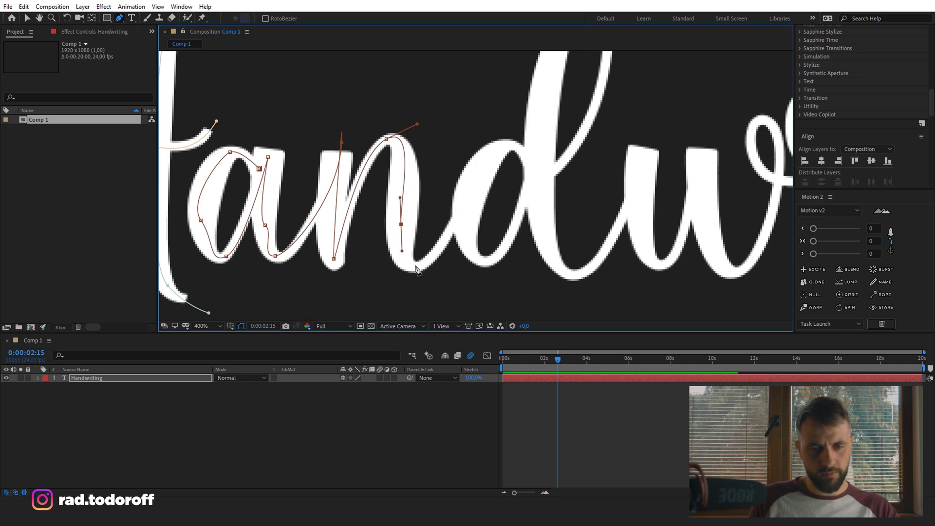
pyautogui.moveTo(408, 263); pyautogui.dragTo(419, 263)
pyautogui.moveTo(442, 241); pyautogui.dragTo(454, 217)
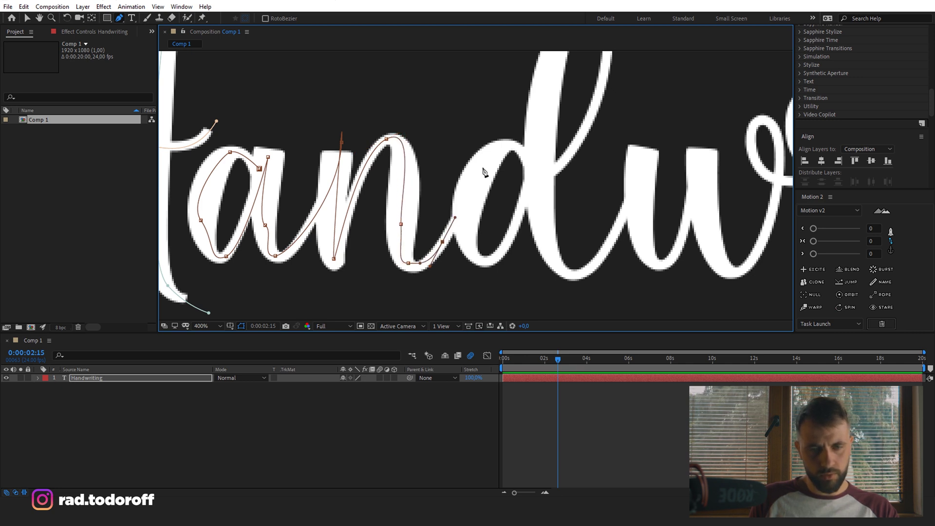
# Step: Continue the mask path around the bowl of the d, returning to the bowl's top
pyautogui.moveTo(496, 150); pyautogui.dragTo(537, 175)
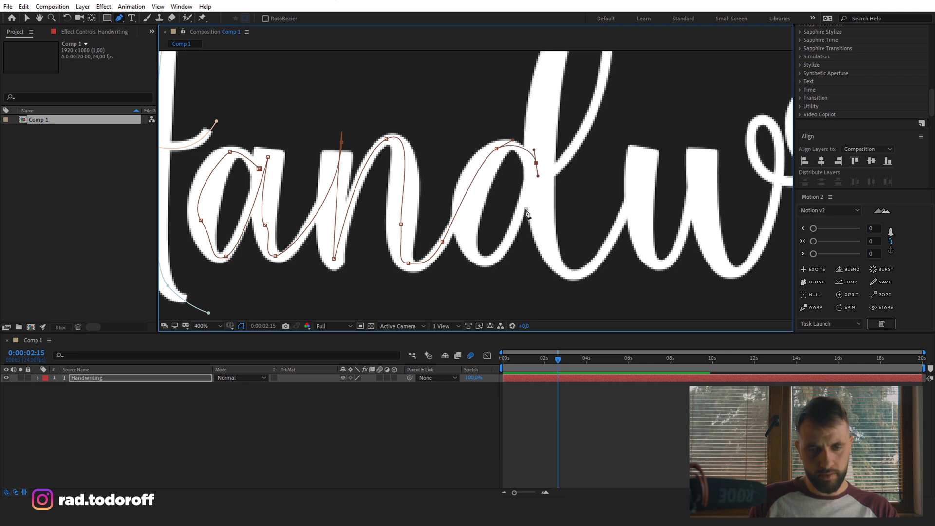
pyautogui.moveTo(515, 224); pyautogui.dragTo(514, 228)
pyautogui.moveTo(482, 257); pyautogui.dragTo(496, 267)
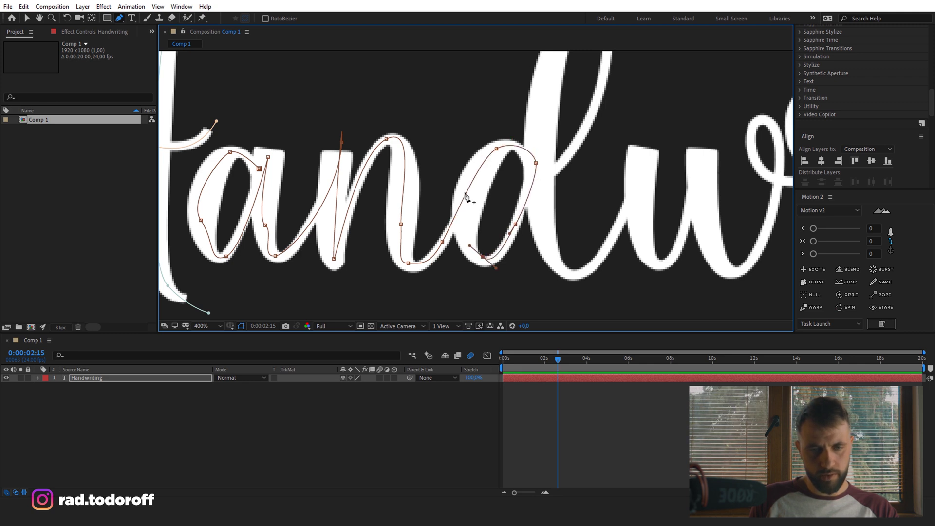
pyautogui.click(487, 150)
# Step: Extend the mask path up and around the d's tall ascender loop, then down its stem to the connecting stroke at its base
pyautogui.moveTo(542, 157); pyautogui.dragTo(585, 120)
pyautogui.moveTo(606, 87); pyautogui.dragTo(546, 164)
pyautogui.moveTo(547, 100); pyautogui.dragTo(543, 34)
pyautogui.moveTo(529, 76); pyautogui.dragTo(502, 95)
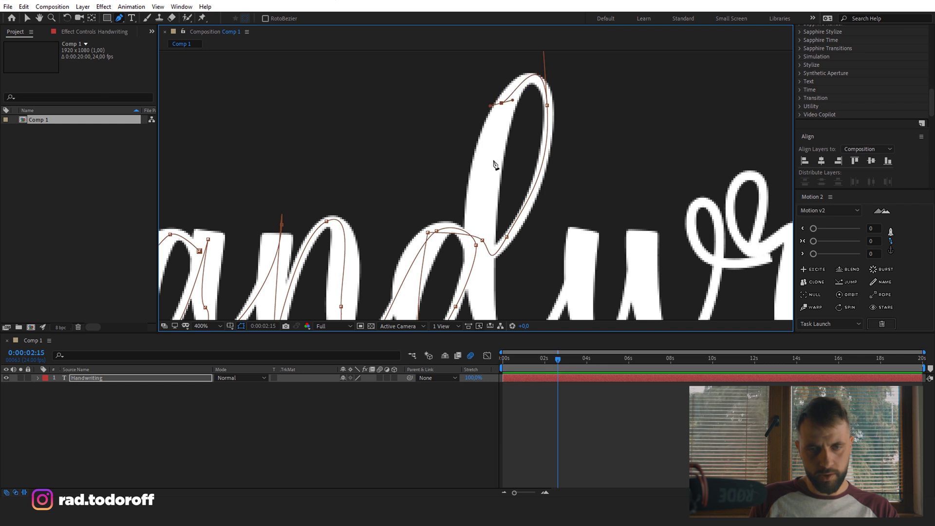
pyautogui.scroll(-3, 495, 171)
pyautogui.moveTo(484, 181); pyautogui.dragTo(547, 202)
pyautogui.moveTo(583, 103); pyautogui.dragTo(484, 77)
# Step: Continue the mask path through the w, tracing its two stems, lower curves and small closing loop
pyautogui.click(477, 106)
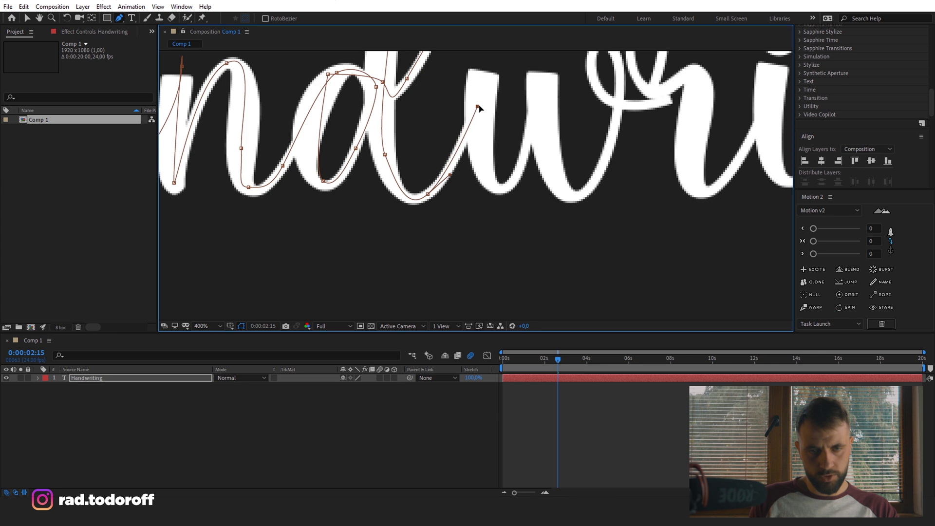
pyautogui.click(484, 70)
pyautogui.moveTo(494, 184)
pyautogui.mouseDown()
pyautogui.moveTo(521, 192)
pyautogui.moveTo(497, 188)
pyautogui.mouseUp()
pyautogui.moveTo(539, 82); pyautogui.dragTo(539, 69)
pyautogui.moveTo(561, 184); pyautogui.dragTo(576, 195)
pyautogui.moveTo(599, 170); pyautogui.dragTo(476, 223)
pyautogui.moveTo(479, 138); pyautogui.dragTo(453, 152)
pyautogui.moveTo(452, 137); pyautogui.dragTo(457, 136)
pyautogui.moveTo(469, 180); pyautogui.dragTo(477, 190)
pyautogui.moveTo(518, 189); pyautogui.dragTo(536, 187)
# Step: Continue the mask path through the r, tracing its upper loop, shoulder and stem down to the base
pyautogui.click(519, 164)
pyautogui.moveTo(521, 103); pyautogui.dragTo(505, 101)
pyautogui.moveTo(496, 151); pyautogui.dragTo(506, 187)
pyautogui.click(548, 162)
pyautogui.click(556, 198)
pyautogui.click(556, 259)
pyautogui.click(568, 280)
# Step: Continue the mask path up and down the stem of the first i and along its connecting stroke into the t
pyautogui.click(630, 206)
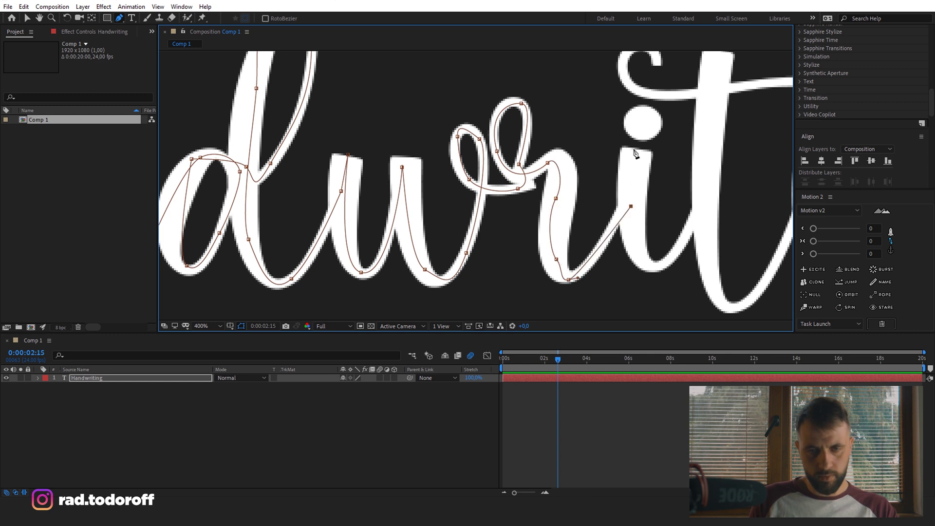
pyautogui.click(633, 149)
pyautogui.moveTo(643, 258)
pyautogui.mouseDown()
pyautogui.moveTo(657, 268)
pyautogui.moveTo(515, 233)
pyautogui.mouseUp()
pyautogui.moveTo(562, 169)
pyautogui.mouseDown()
pyautogui.moveTo(566, 139)
pyautogui.moveTo(562, 157)
pyautogui.mouseUp()
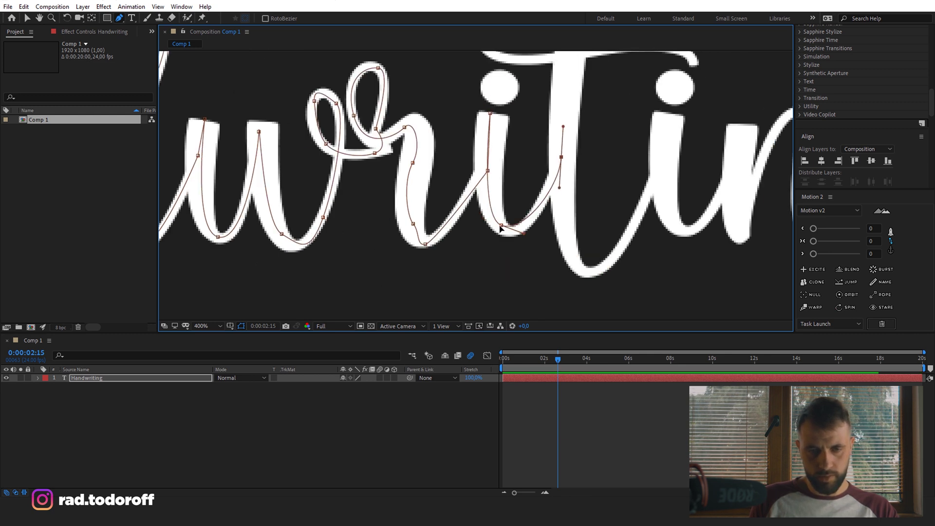
pyautogui.moveTo(501, 223); pyautogui.dragTo(506, 231)
# Step: Continue the mask path up to the top of the t and back down its stem to the curved base
pyautogui.moveTo(508, 231); pyautogui.dragTo(485, 283)
pyautogui.click(552, 67)
pyautogui.press('space')
pyautogui.click(533, 359)
pyautogui.hotkey('ctrl', 'z')
pyautogui.click(538, 211)
pyautogui.click(551, 68)
pyautogui.moveTo(560, 300); pyautogui.dragTo(537, 137)
pyautogui.moveTo(533, 154); pyautogui.dragTo(535, 209)
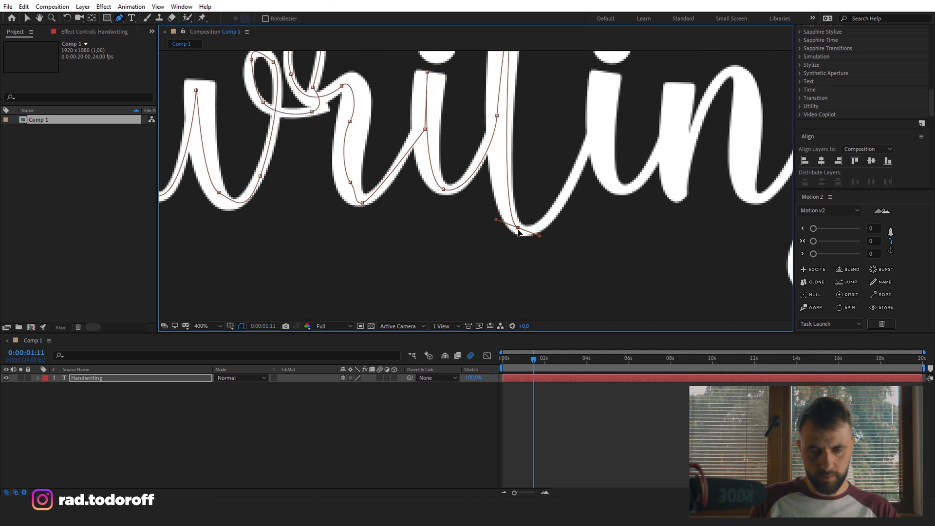
# Step: Extend the mask path from the t into the second i, tracing up to its top and down to its base
pyautogui.moveTo(583, 158); pyautogui.dragTo(600, 112)
pyautogui.moveTo(606, 112); pyautogui.dragTo(553, 202)
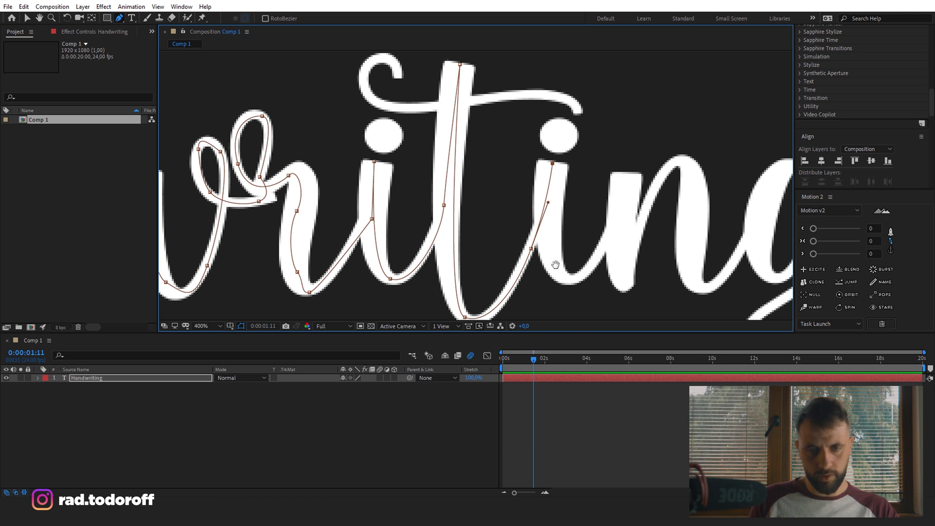
pyautogui.moveTo(555, 264); pyautogui.dragTo(543, 225)
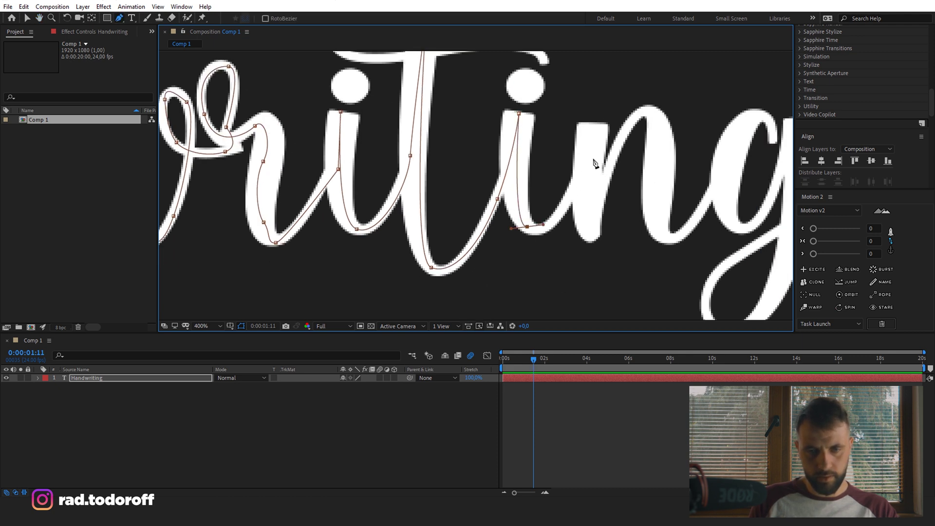
# Step: Continue the mask path through the second n, tracing its stem, arch and connecting stroke towards the g
pyautogui.moveTo(576, 179); pyautogui.dragTo(585, 150)
pyautogui.click(589, 124)
pyautogui.moveTo(592, 233); pyautogui.dragTo(594, 235)
pyautogui.moveTo(627, 121)
pyautogui.mouseDown()
pyautogui.moveTo(642, 105)
pyautogui.moveTo(632, 119)
pyautogui.mouseUp()
pyautogui.moveTo(658, 114); pyautogui.dragTo(663, 124)
pyautogui.moveTo(659, 231); pyautogui.dragTo(672, 237)
pyautogui.moveTo(696, 222); pyautogui.dragTo(575, 236)
# Step: Finish the mask path through the g, tracing its bowl, stem, descender loop and final tail to just past its tip
pyautogui.moveTo(603, 168)
pyautogui.mouseDown()
pyautogui.moveTo(625, 156)
pyautogui.moveTo(636, 191)
pyautogui.moveTo(604, 162)
pyautogui.mouseUp()
pyautogui.moveTo(631, 174); pyautogui.dragTo(574, 270)
pyautogui.moveTo(591, 266); pyautogui.dragTo(611, 265)
pyautogui.moveTo(659, 160); pyautogui.dragTo(664, 148)
pyautogui.moveTo(662, 244); pyautogui.dragTo(664, 147)
pyautogui.moveTo(651, 205); pyautogui.dragTo(645, 225)
pyautogui.moveTo(601, 268); pyautogui.dragTo(571, 224)
pyautogui.moveTo(629, 180); pyautogui.dragTo(646, 169)
pyautogui.moveTo(737, 68); pyautogui.dragTo(748, 20)
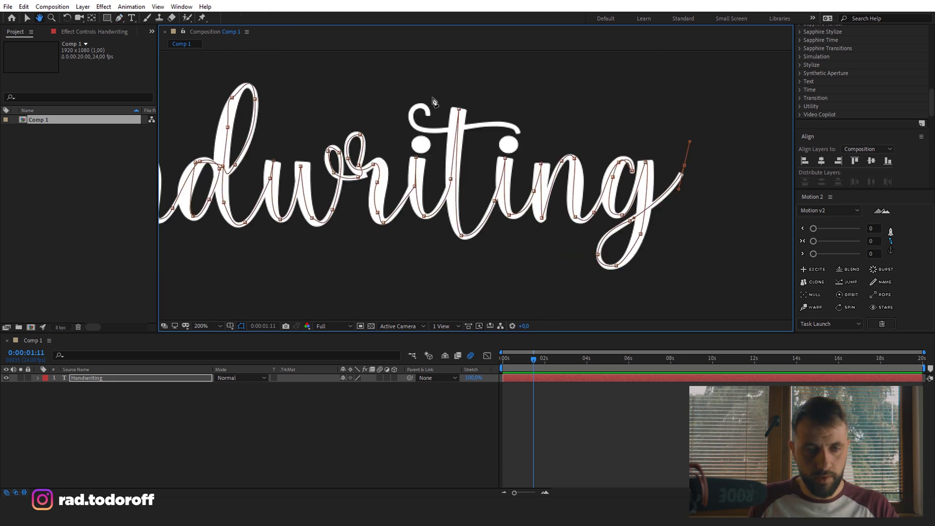
# Step: Draw a separate open Pen mask path on the Handwriting layer, following the t's crossbar from its curl to its far end
pyautogui.scroll(2, 433, 102)
pyautogui.click(93, 388)
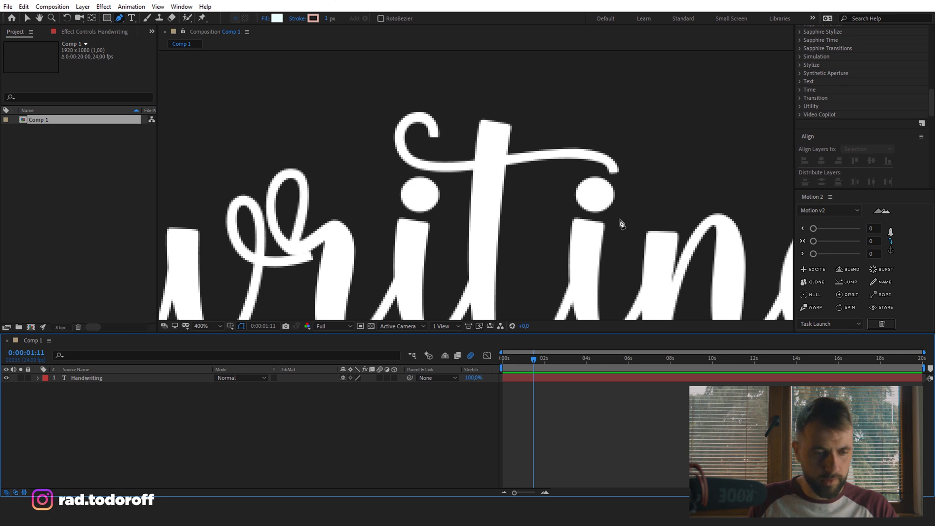
pyautogui.click(119, 378)
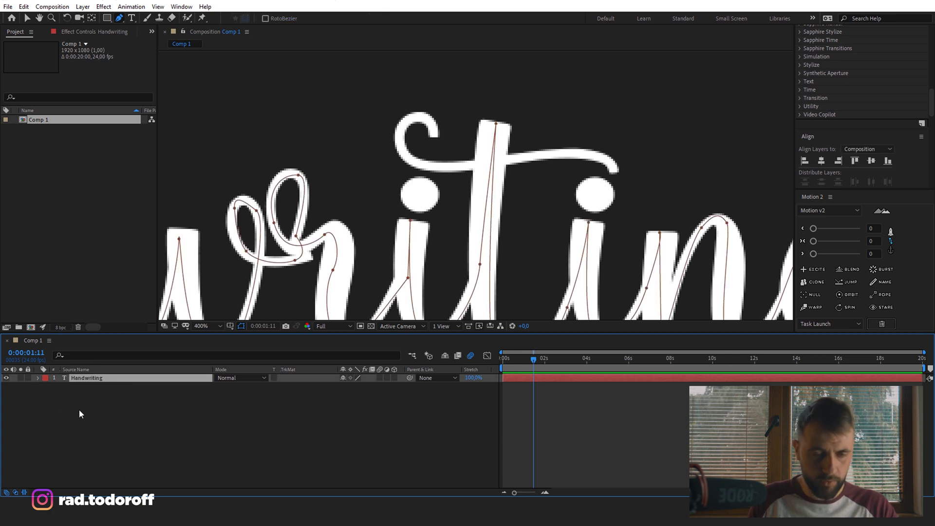
pyautogui.click(437, 142)
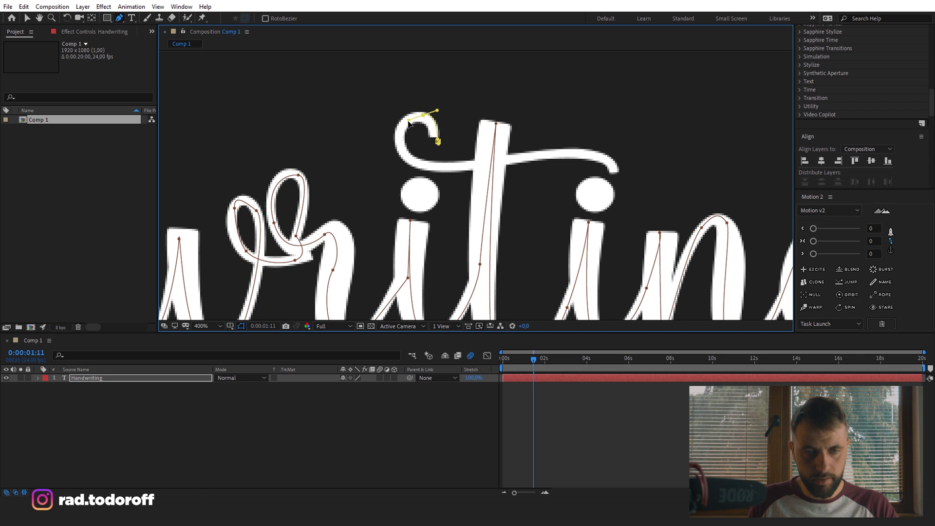
pyautogui.moveTo(408, 121); pyautogui.dragTo(415, 116)
pyautogui.moveTo(412, 157); pyautogui.dragTo(493, 160)
pyautogui.moveTo(589, 152); pyautogui.dragTo(625, 182)
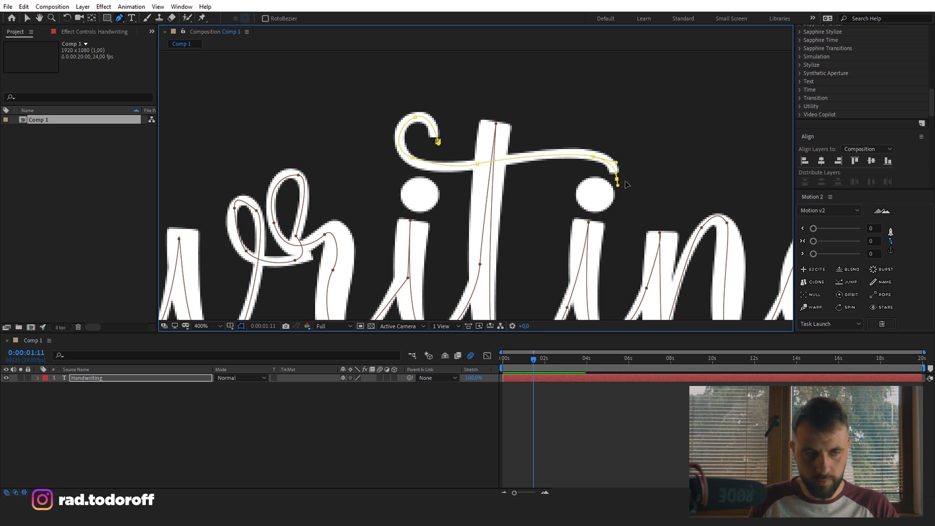
# Step: Draw a separate spiral Pen mask path on the Handwriting layer inside the first i's dot, adjusting its points to fit the dot
pyautogui.click(27, 18)
pyautogui.click(144, 387)
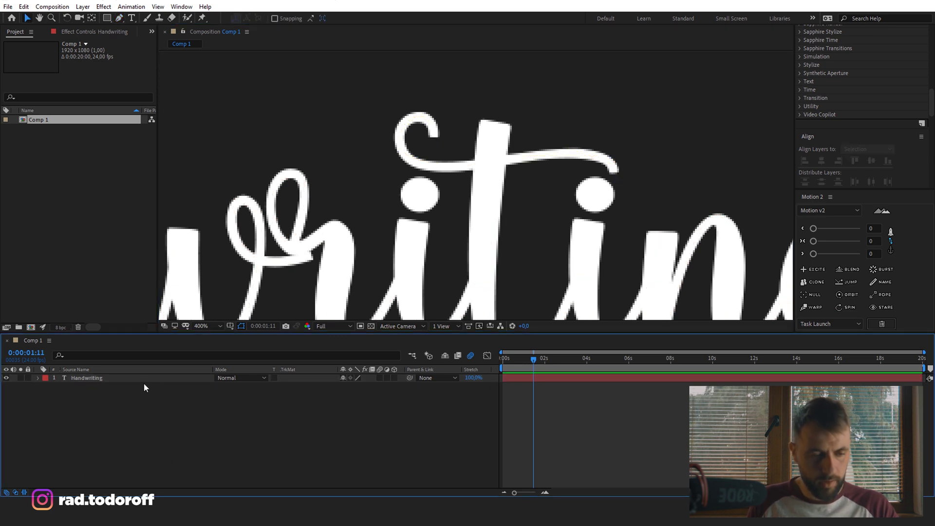
pyautogui.click(141, 378)
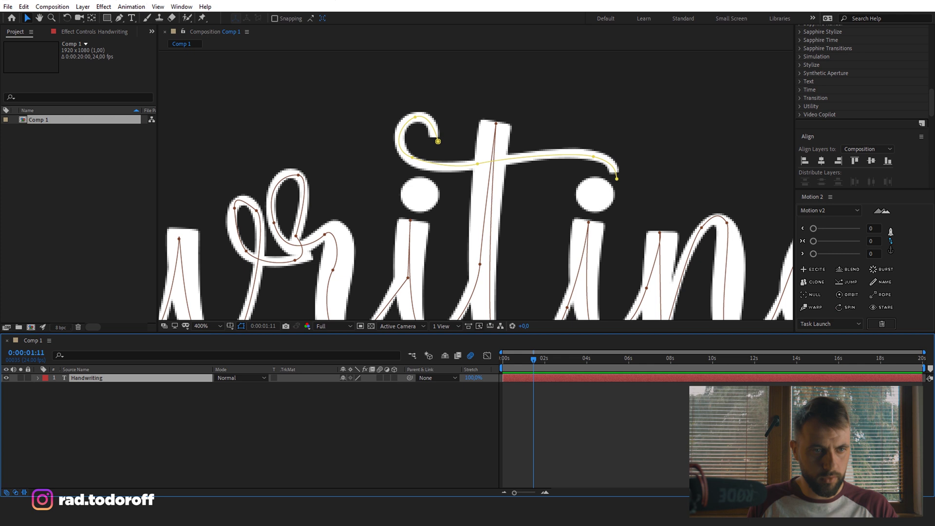
pyautogui.click(120, 18)
pyautogui.click(421, 189)
pyautogui.moveTo(430, 199)
pyautogui.mouseDown()
pyautogui.moveTo(416, 184)
pyautogui.moveTo(432, 185)
pyautogui.mouseUp()
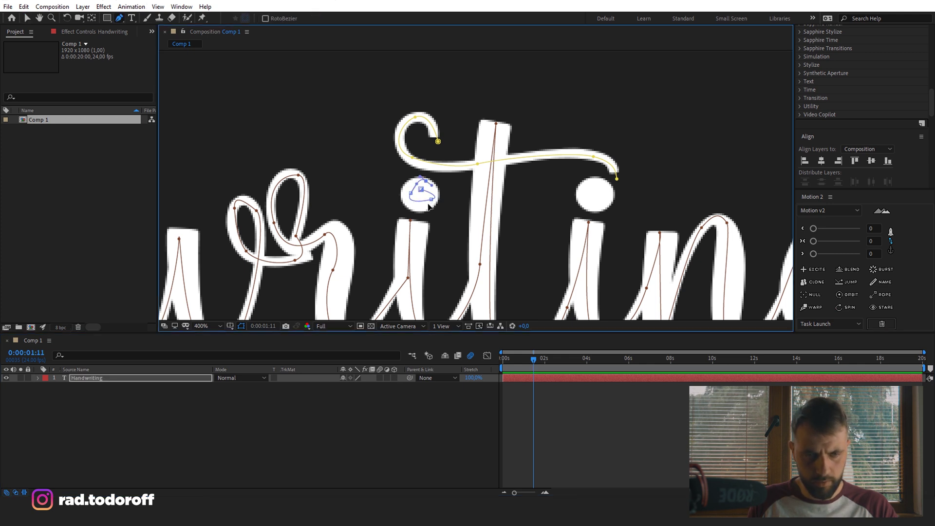
pyautogui.click(423, 189)
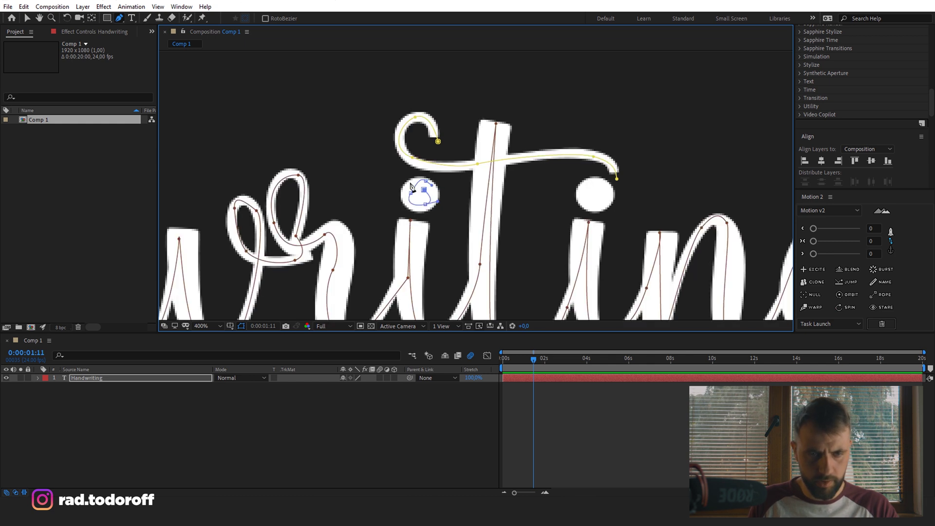
pyautogui.moveTo(411, 193); pyautogui.dragTo(425, 193)
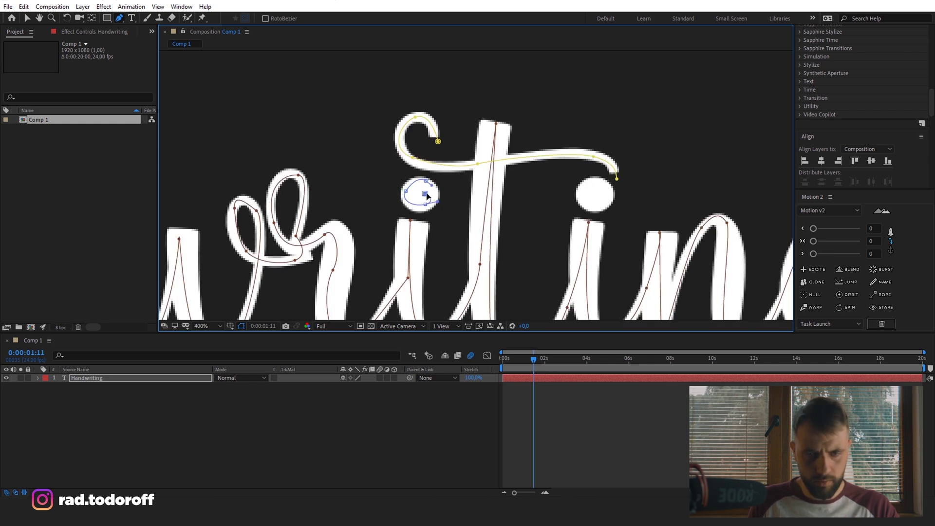
# Step: Draw another separate spiral Pen mask path on the Handwriting layer inside the second i's dot
pyautogui.click(28, 18)
pyautogui.click(134, 391)
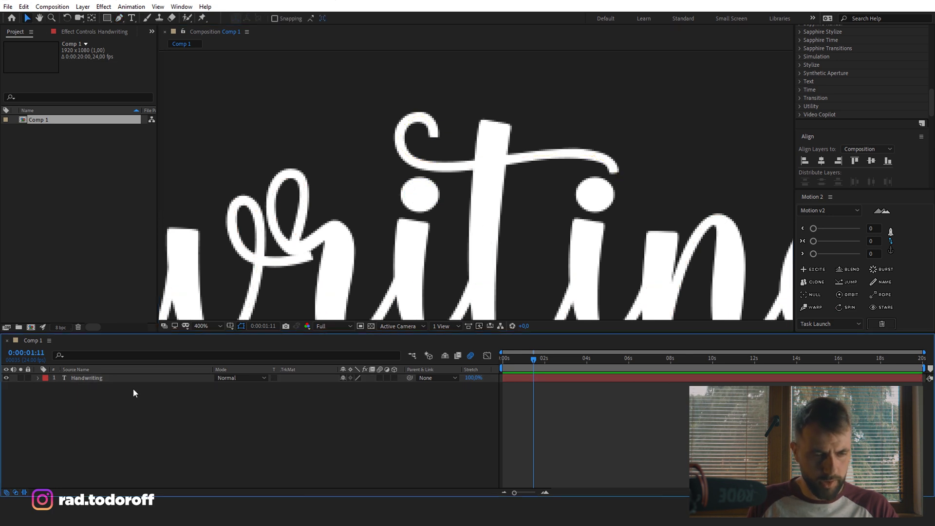
pyautogui.click(146, 378)
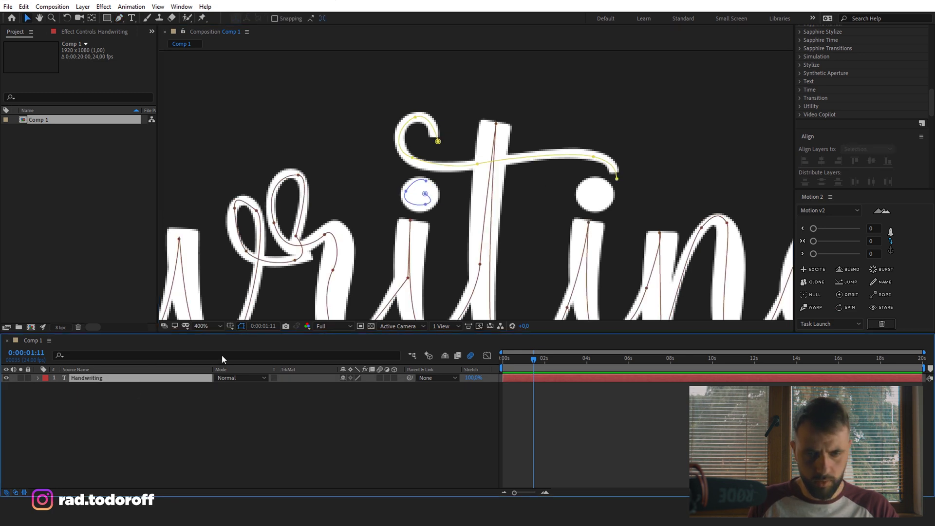
pyautogui.click(120, 18)
pyautogui.click(594, 185)
pyautogui.moveTo(604, 193)
pyautogui.mouseDown()
pyautogui.moveTo(588, 200)
pyautogui.moveTo(589, 185)
pyautogui.mouseUp()
pyautogui.click(595, 186)
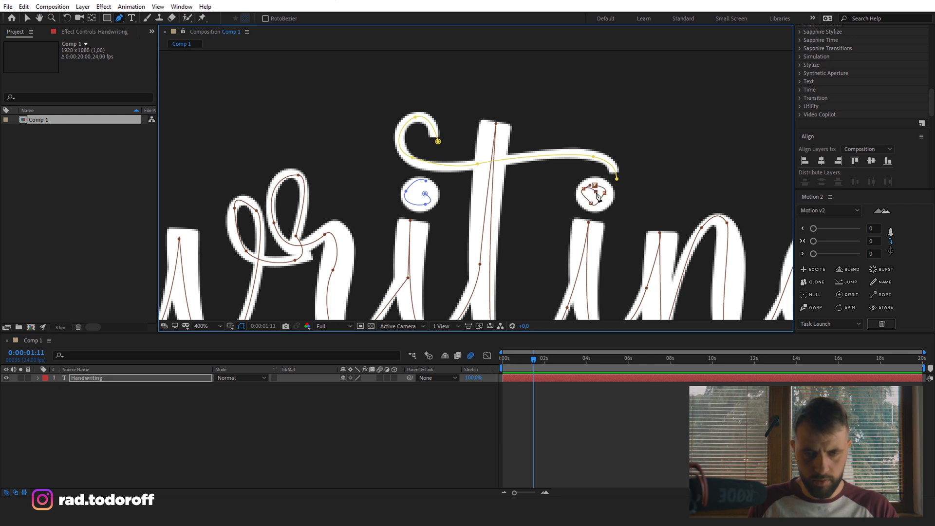
# Step: Adjust the spiral mask paths in both i dots, moving their inner points toward the dot centres
pyautogui.click(27, 19)
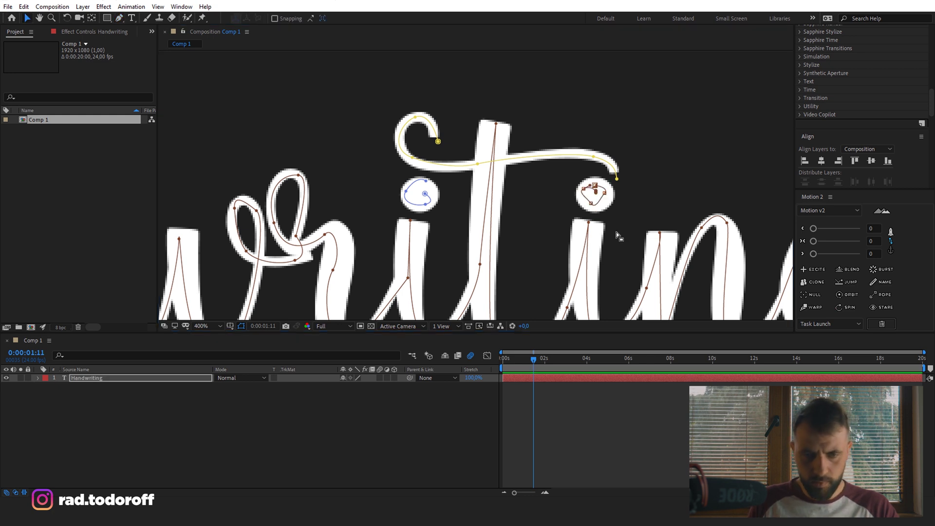
pyautogui.click(603, 201)
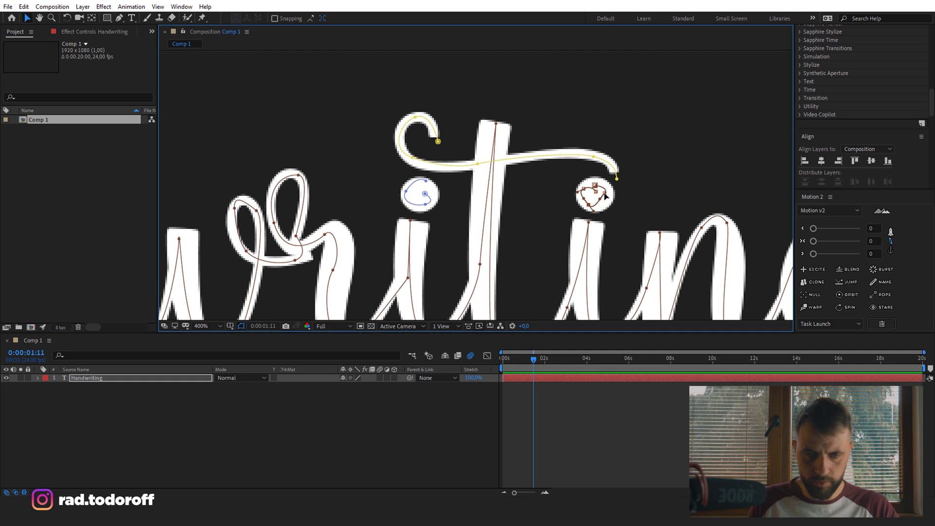
pyautogui.moveTo(605, 193)
pyautogui.mouseDown()
pyautogui.moveTo(598, 182)
pyautogui.moveTo(594, 195)
pyautogui.mouseUp()
pyautogui.moveTo(424, 194); pyautogui.dragTo(419, 191)
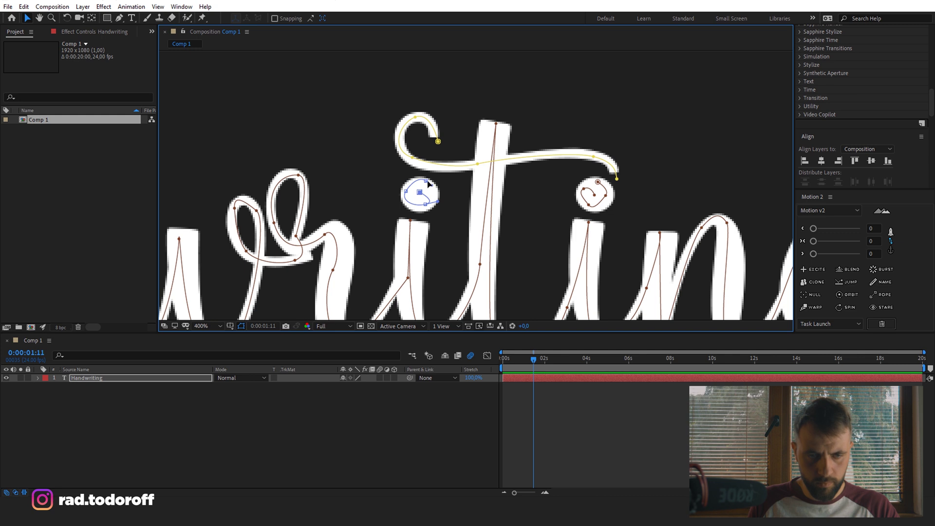
# Step: Reveal the Handwriting layer's masks and review which strokes Masks 1–3, Mask 4 and Masks 5–7 trace
pyautogui.press(',')
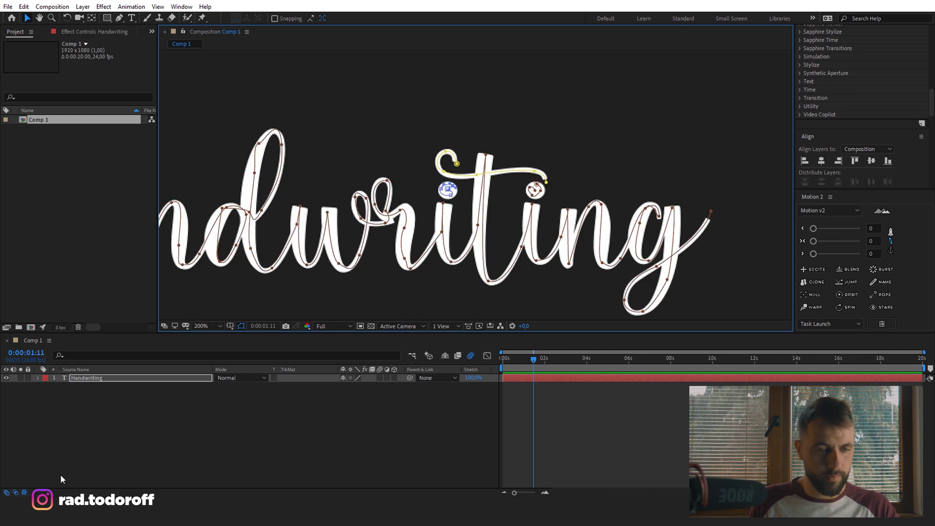
pyautogui.click(89, 378)
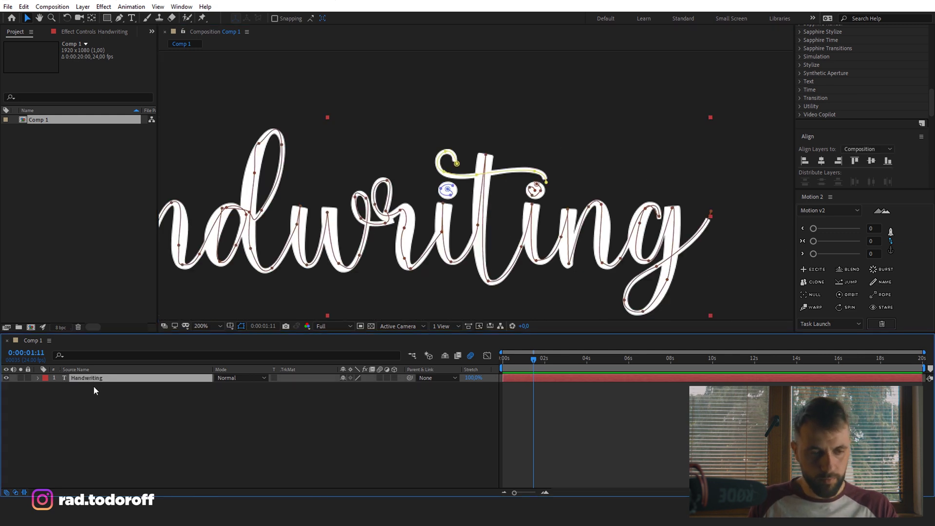
pyautogui.press('m')
pyautogui.scroll(-1, 98, 406)
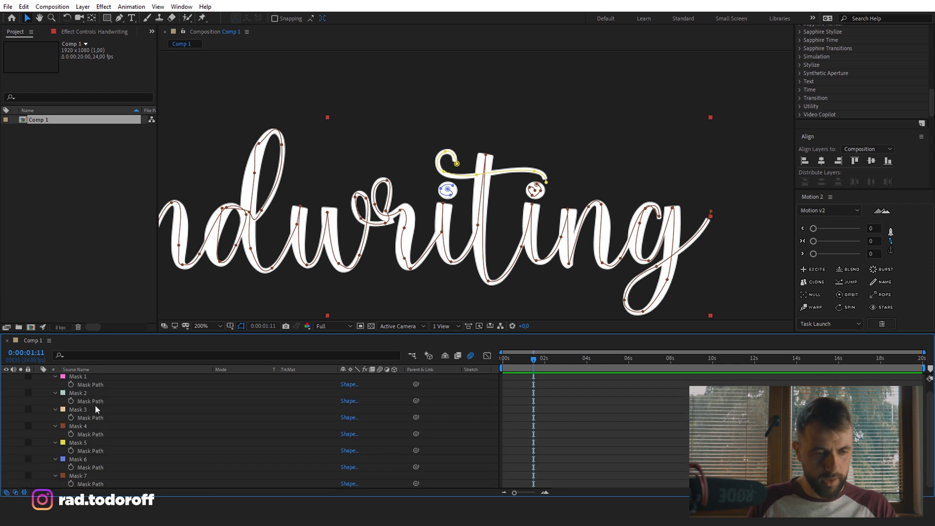
pyautogui.scroll(1, 91, 409)
pyautogui.click(55, 386)
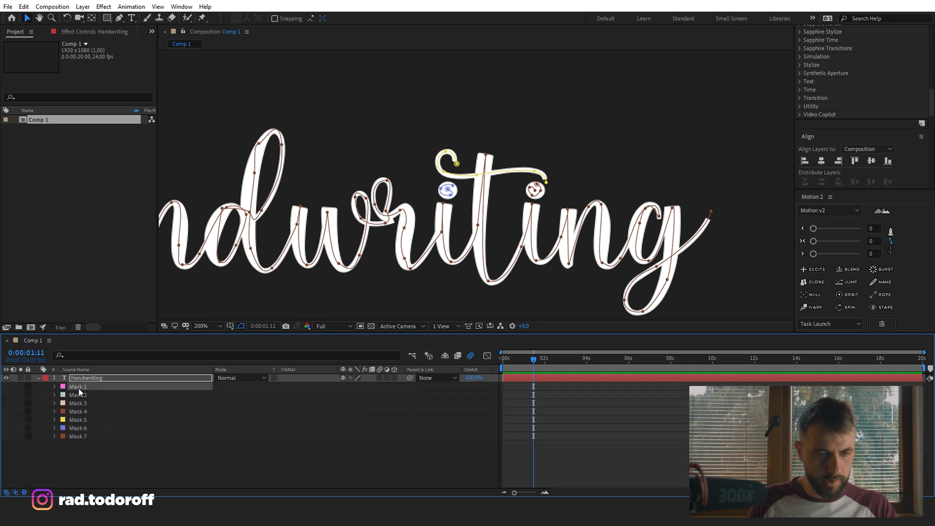
pyautogui.keyDown('shift'); pyautogui.click(78, 404); pyautogui.keyUp('shift')
pyautogui.scroll(-1, 307, 171)
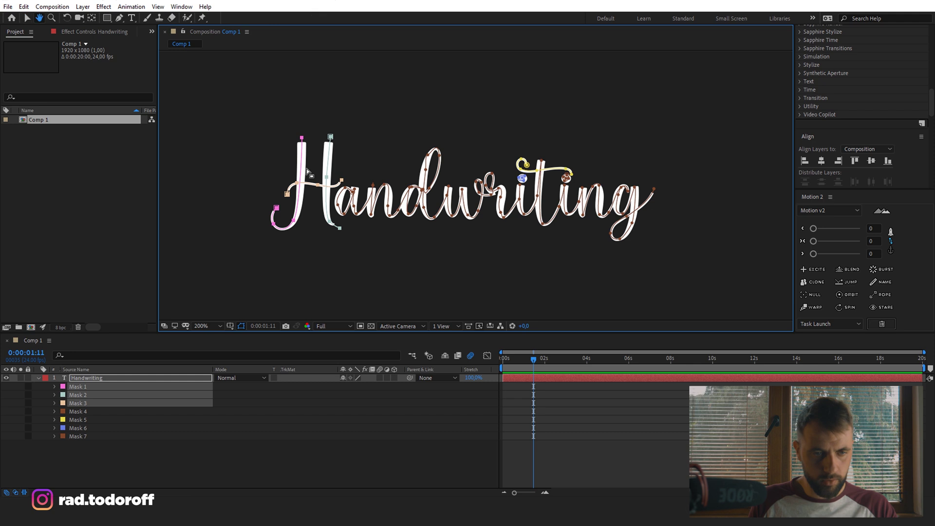
pyautogui.scroll(1, 308, 172)
pyautogui.click(86, 413)
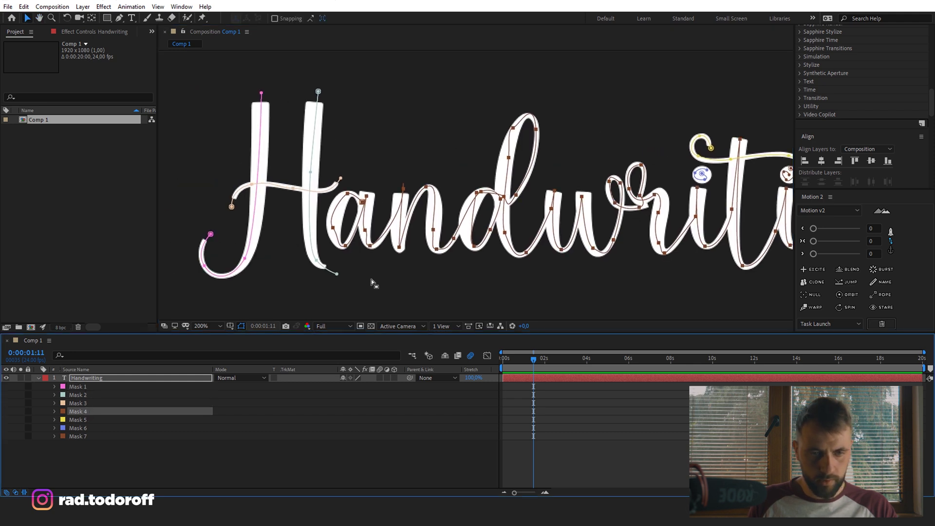
pyautogui.moveTo(615, 213); pyautogui.dragTo(435, 217)
pyautogui.click(77, 420)
pyautogui.keyDown('shift'); pyautogui.click(77, 434); pyautogui.keyUp('shift')
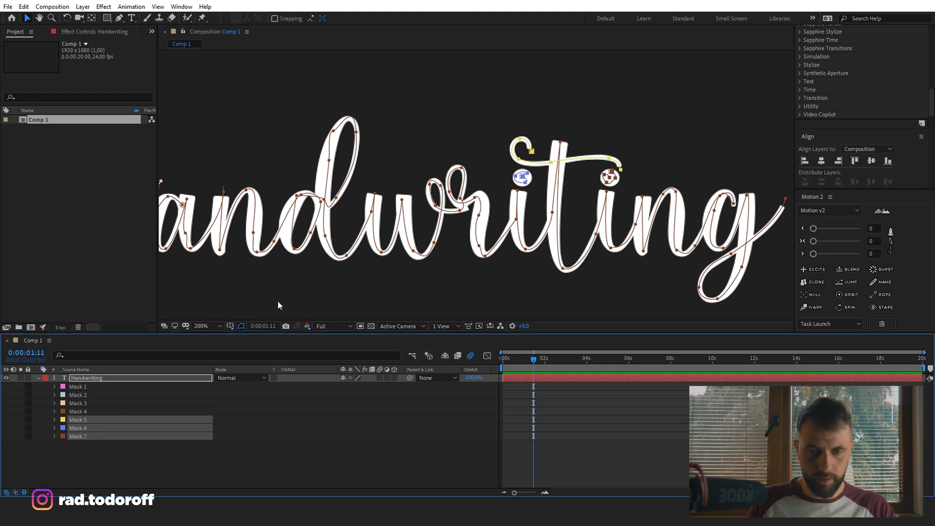
pyautogui.scroll(-1, 639, 197)
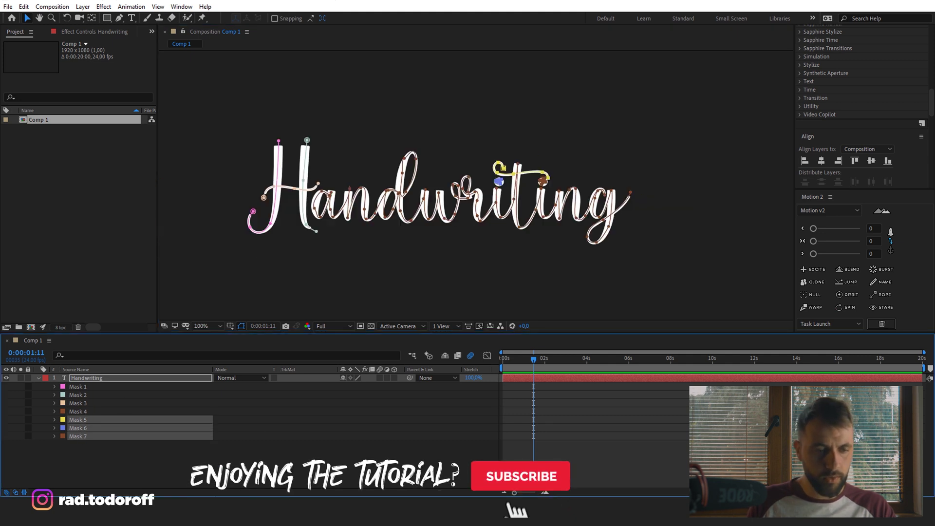
pyautogui.click(112, 459)
# Step: Find the Generate category's Stroke effect and apply it to the Handwriting layer
pyautogui.click(89, 379)
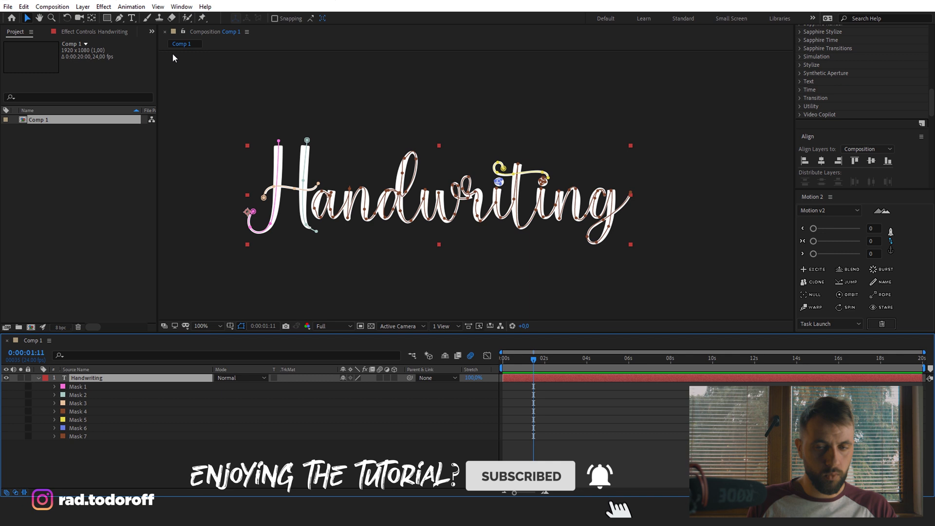
pyautogui.scroll(10, 857, 88)
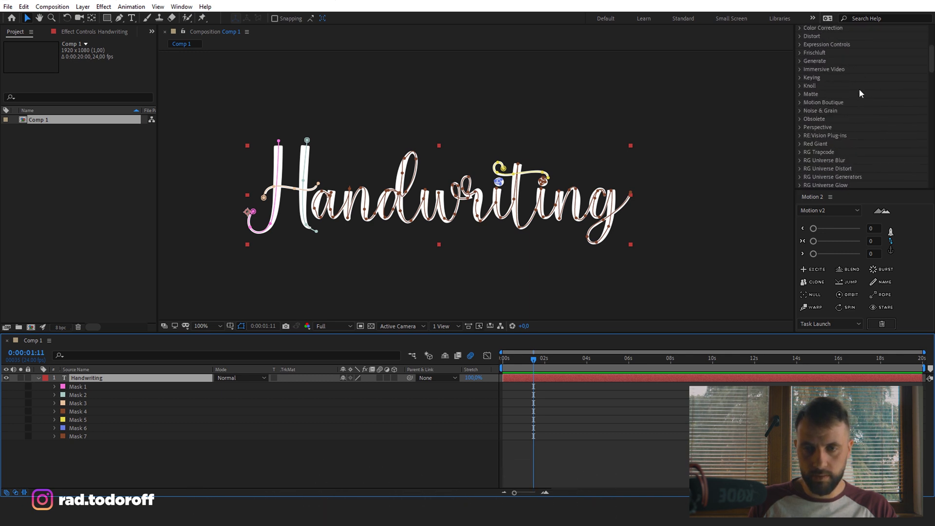
pyautogui.click(834, 73)
pyautogui.write('STROKE')
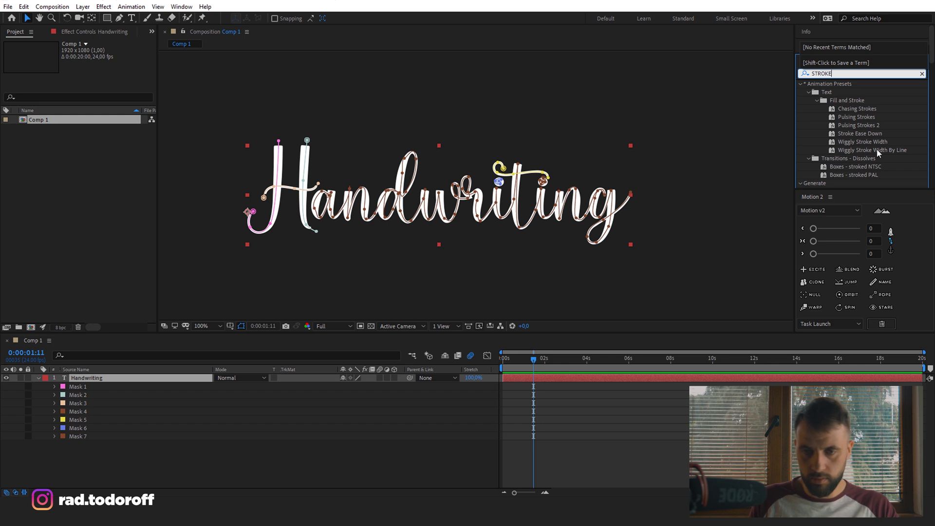
pyautogui.scroll(-2, 877, 154)
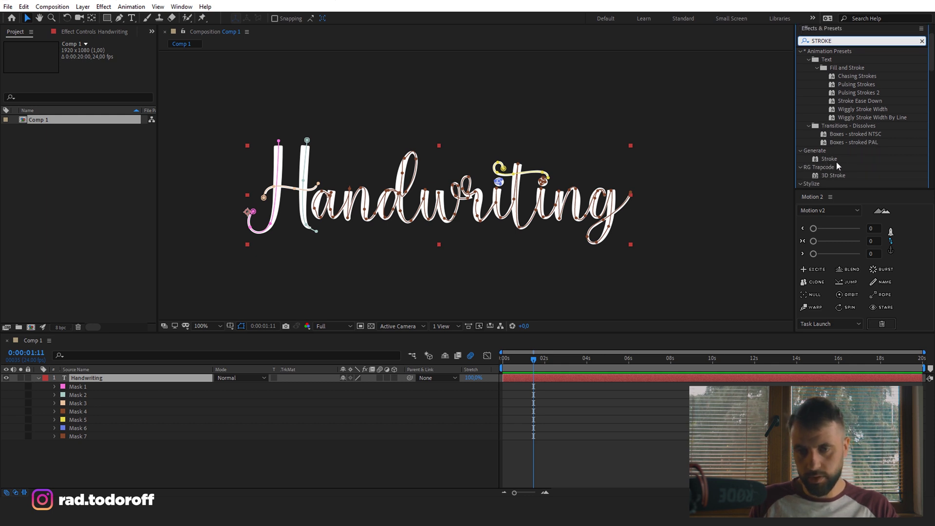
pyautogui.doubleClick(834, 161)
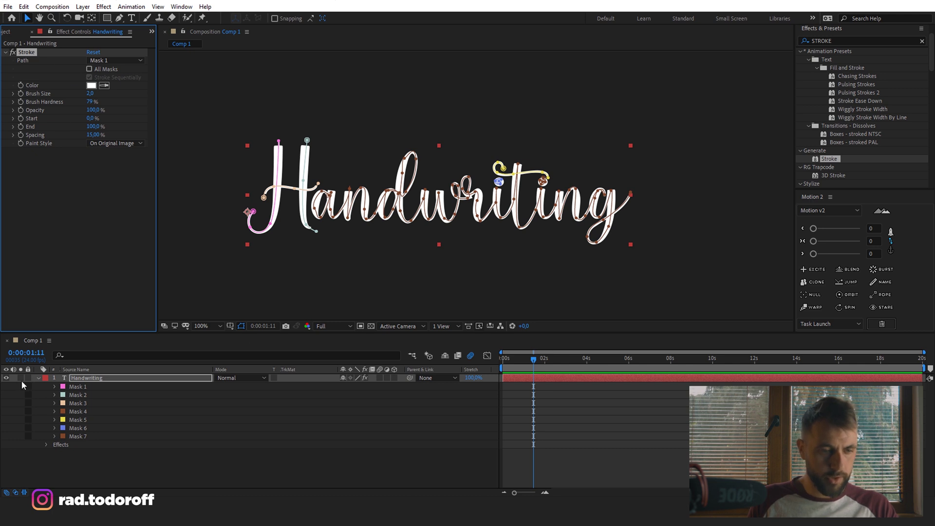
# Step: Enable All Masks for the Stroke effect and set Paint Style to Reveal Original Image at the first frame
pyautogui.click(89, 70)
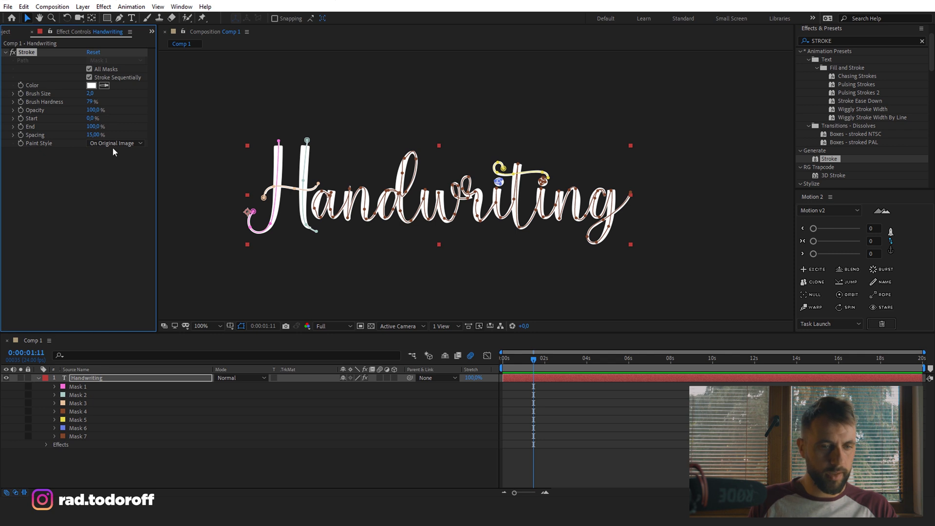
pyautogui.moveTo(518, 367); pyautogui.dragTo(503, 367)
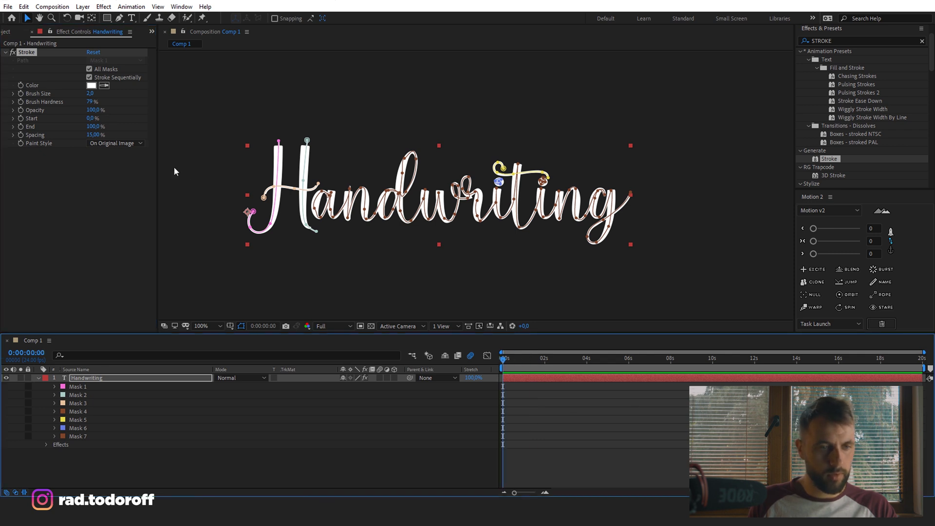
pyautogui.click(116, 143)
pyautogui.click(125, 176)
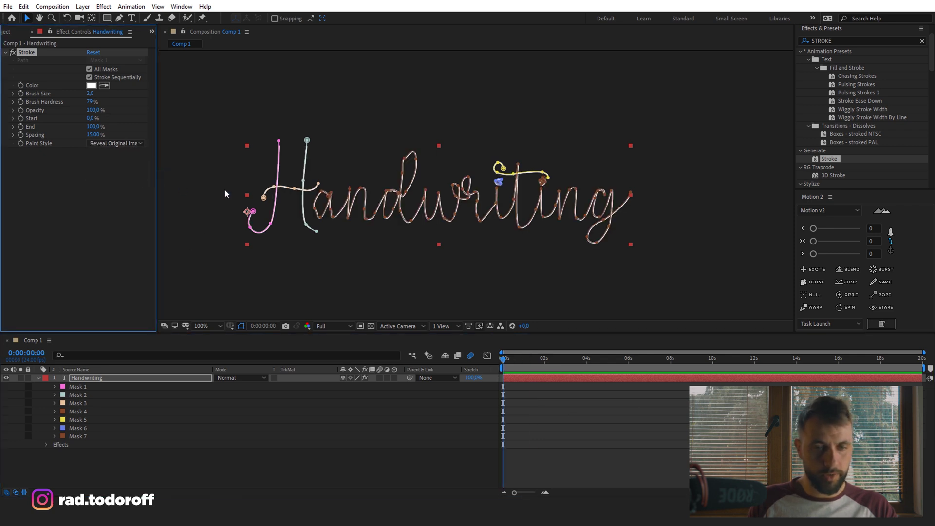
# Step: Examine how the thin stroke reveals the lettering along the mask paths
pyautogui.click(177, 272)
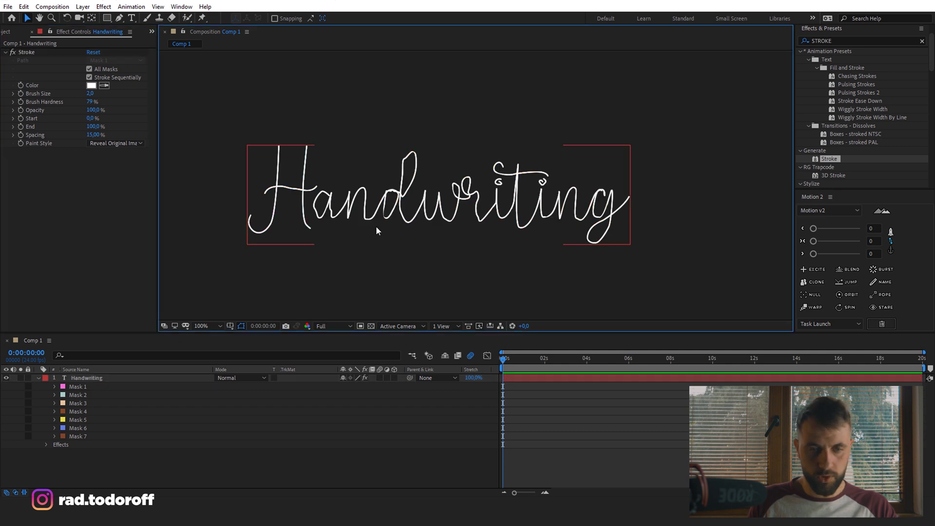
pyautogui.scroll(2, 358, 205)
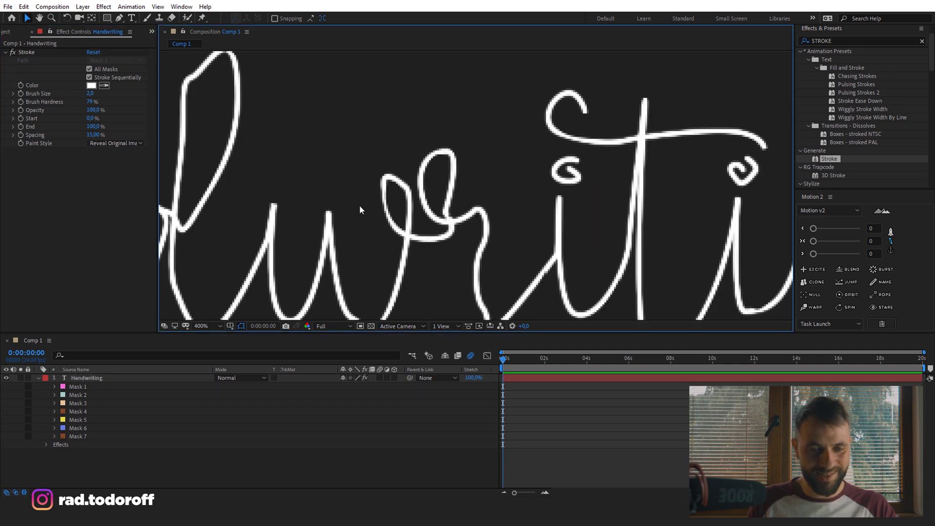
pyautogui.scroll(-1, 358, 205)
pyautogui.moveTo(334, 213); pyautogui.dragTo(460, 242)
pyautogui.press(',')
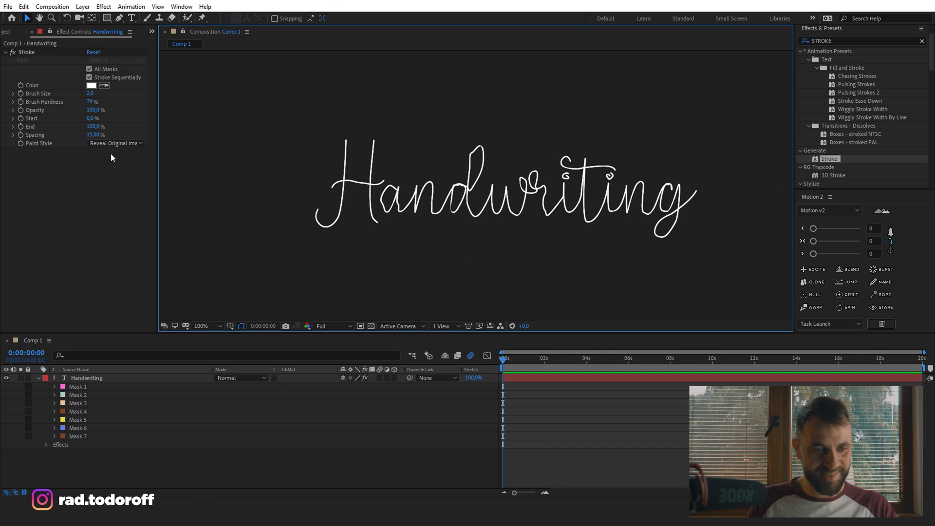
pyautogui.moveTo(96, 128)
pyautogui.mouseDown()
pyautogui.moveTo(58, 138)
pyautogui.moveTo(113, 134)
pyautogui.mouseUp()
pyautogui.click(297, 451)
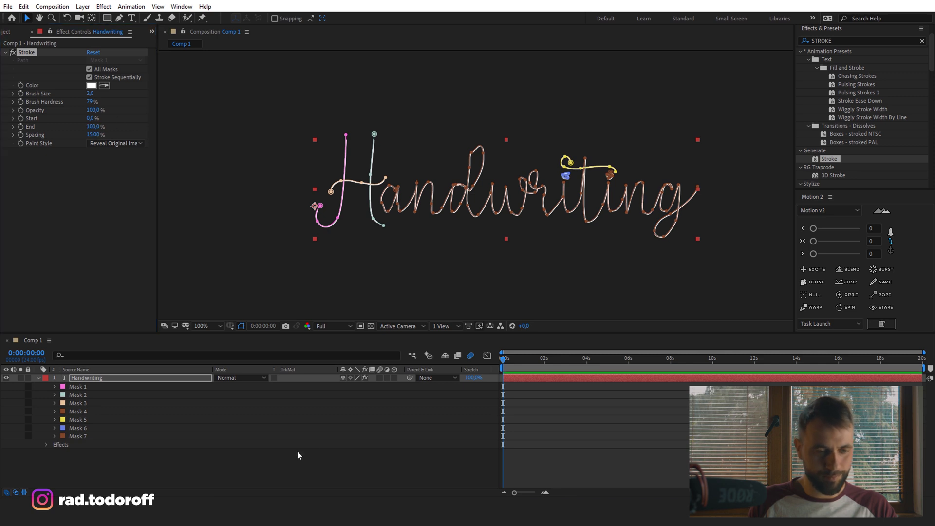
pyautogui.click(78, 387)
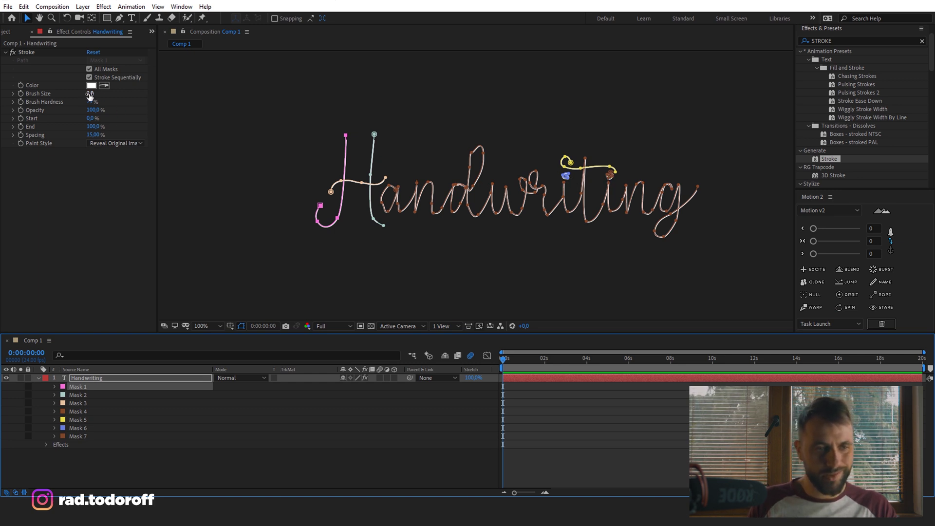
# Step: Increase the Stroke effect's Brush Size to 15.7
pyautogui.moveTo(90, 94); pyautogui.dragTo(133, 69)
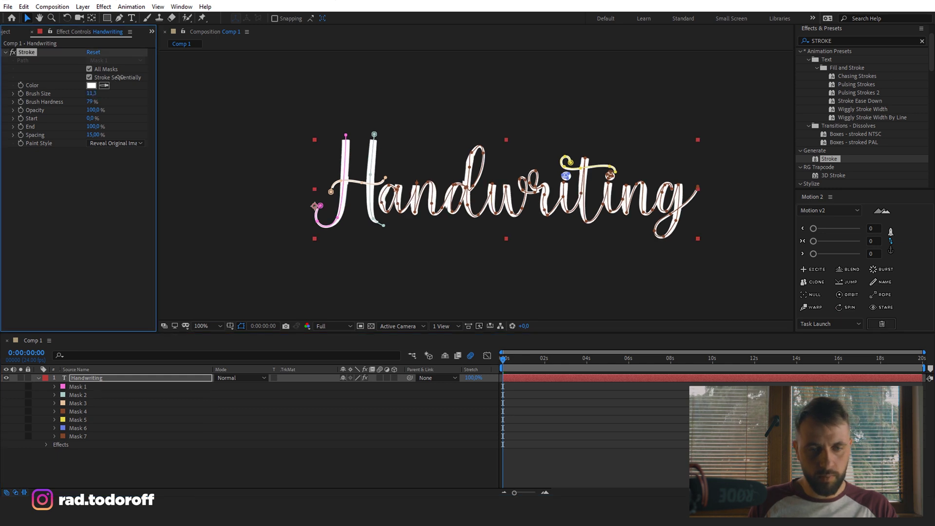
pyautogui.moveTo(121, 76)
pyautogui.mouseDown()
pyautogui.moveTo(84, 88)
pyautogui.moveTo(137, 78)
pyautogui.mouseUp()
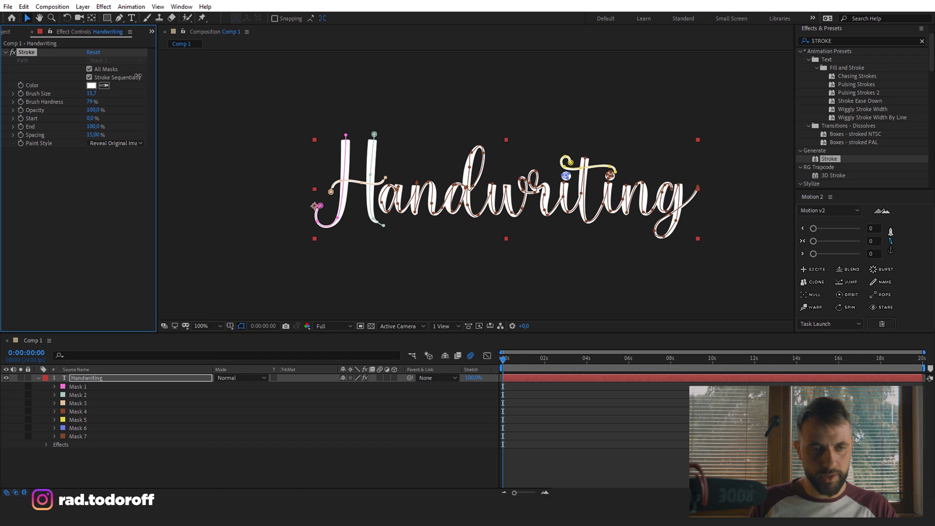
# Step: Preview the stroke's coverage On Original Image with Brush Size 14.0 and return Paint Style to Reveal Original Image
pyautogui.click(126, 144)
pyautogui.click(129, 152)
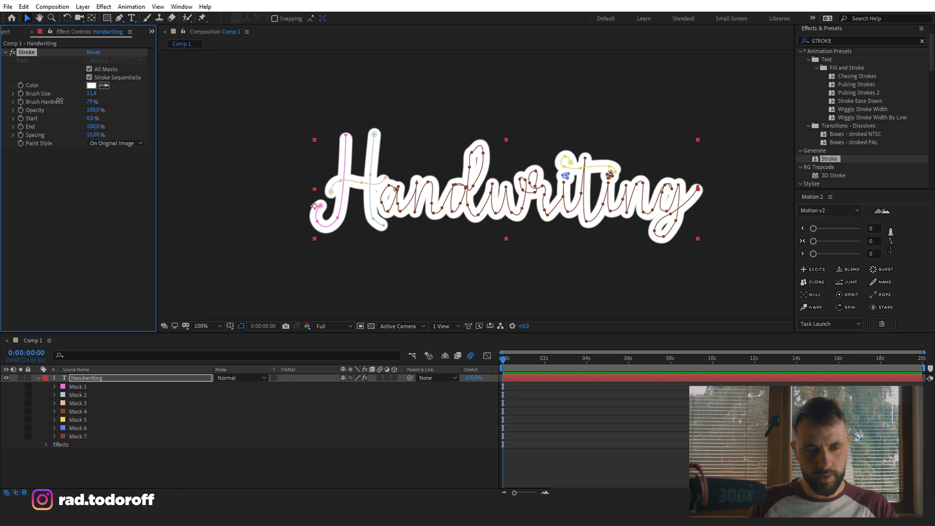
pyautogui.moveTo(59, 100)
pyautogui.mouseDown()
pyautogui.moveTo(49, 100)
pyautogui.moveTo(84, 101)
pyautogui.mouseUp()
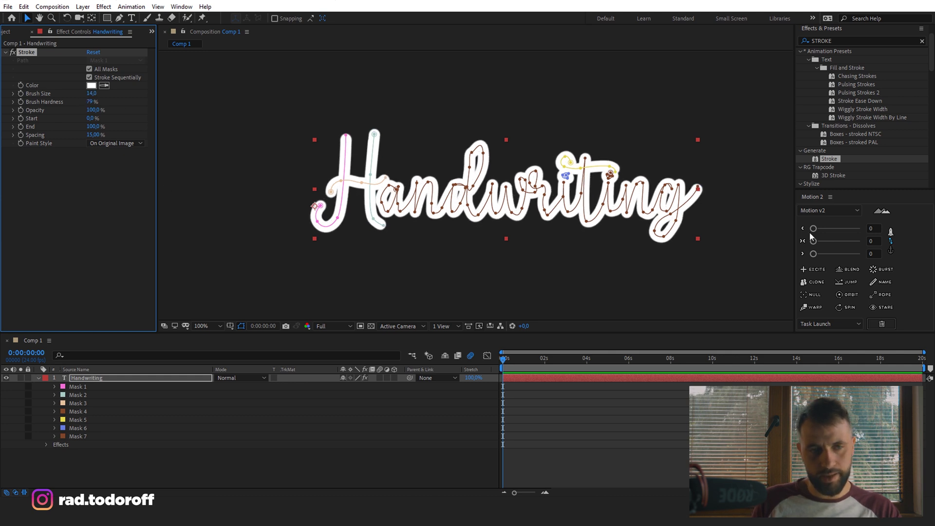
pyautogui.click(118, 144)
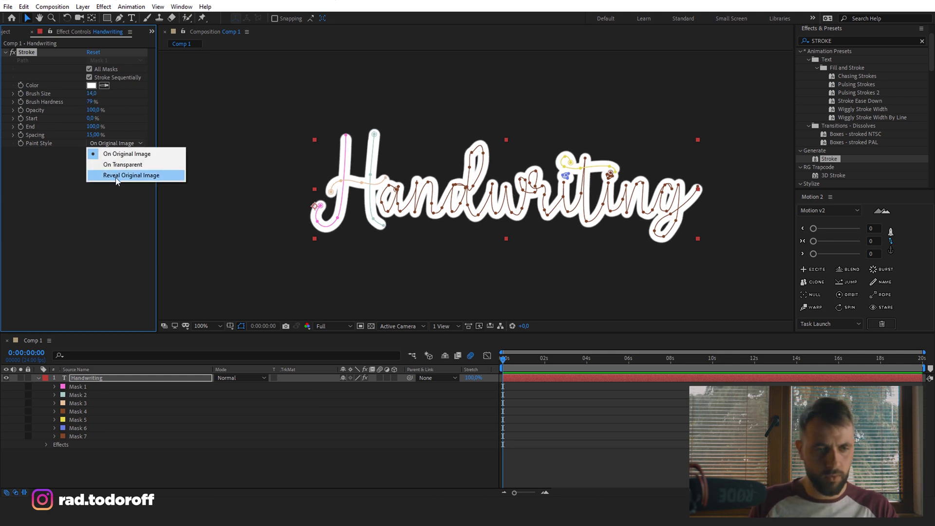
pyautogui.click(139, 177)
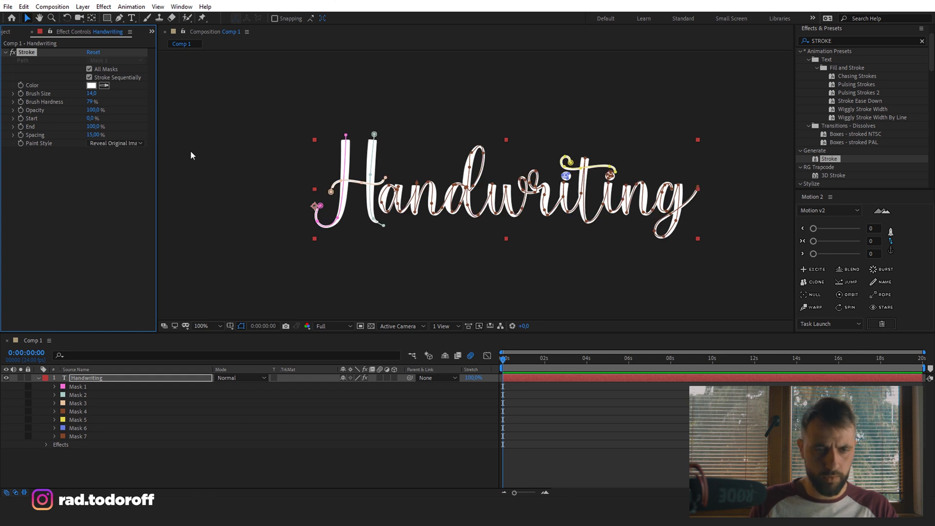
# Step: Fine-tune the Stroke effect's Brush Size to 15.8 while checking the letters' coverage
pyautogui.scroll(2, 435, 204)
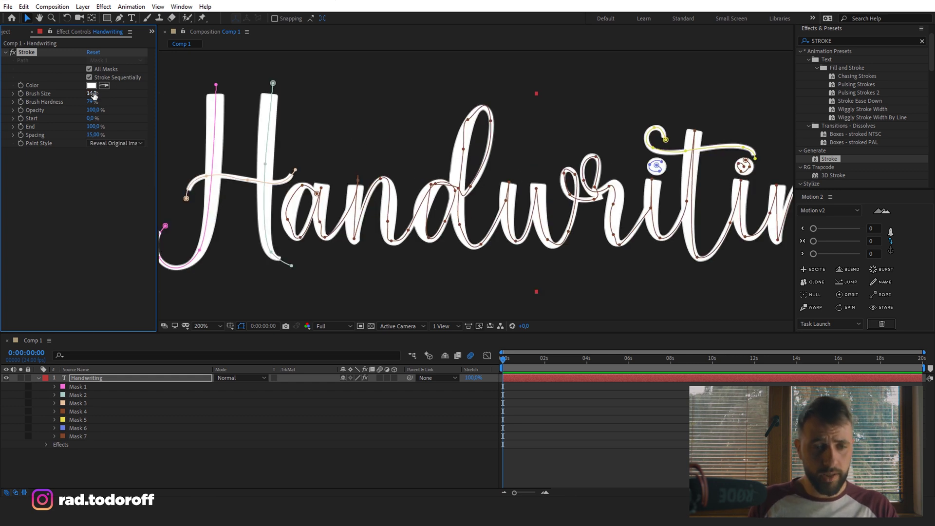
pyautogui.moveTo(94, 95); pyautogui.dragTo(111, 91)
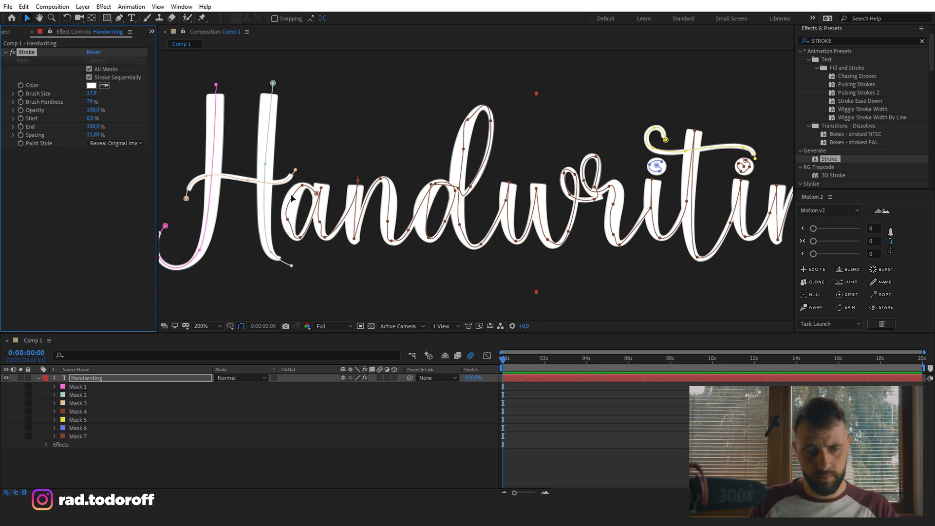
pyautogui.moveTo(91, 93)
pyautogui.mouseDown()
pyautogui.moveTo(58, 100)
pyautogui.moveTo(83, 94)
pyautogui.mouseUp()
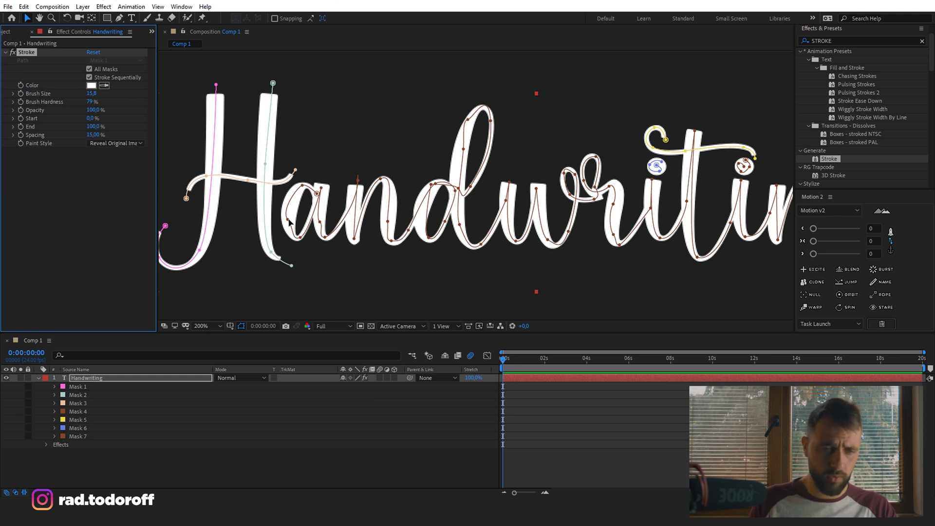
# Step: Reshape Mask 4 along the outer side of the a's bowl to follow the letter's stroke
pyautogui.click(311, 212)
pyautogui.moveTo(307, 219)
pyautogui.mouseDown()
pyautogui.moveTo(289, 220)
pyautogui.moveTo(299, 221)
pyautogui.moveTo(288, 206)
pyautogui.moveTo(288, 215)
pyautogui.mouseUp()
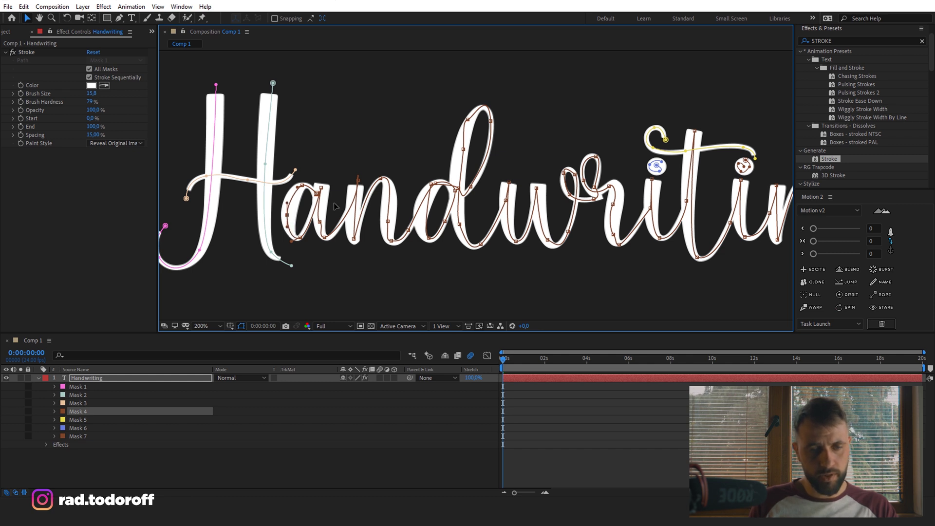
pyautogui.moveTo(567, 209); pyautogui.dragTo(507, 211)
pyautogui.scroll(-1, 507, 210)
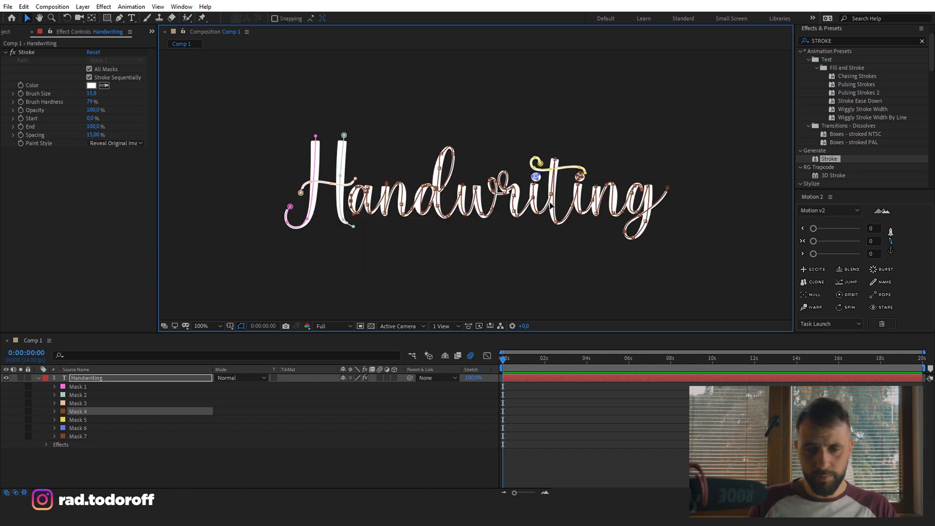
# Step: Add a keyframe for the Stroke effect's End at 0 seconds and reveal the Handwriting layer's keyframed properties
pyautogui.scroll(1, 336, 201)
pyautogui.moveTo(221, 176); pyautogui.dragTo(453, 175)
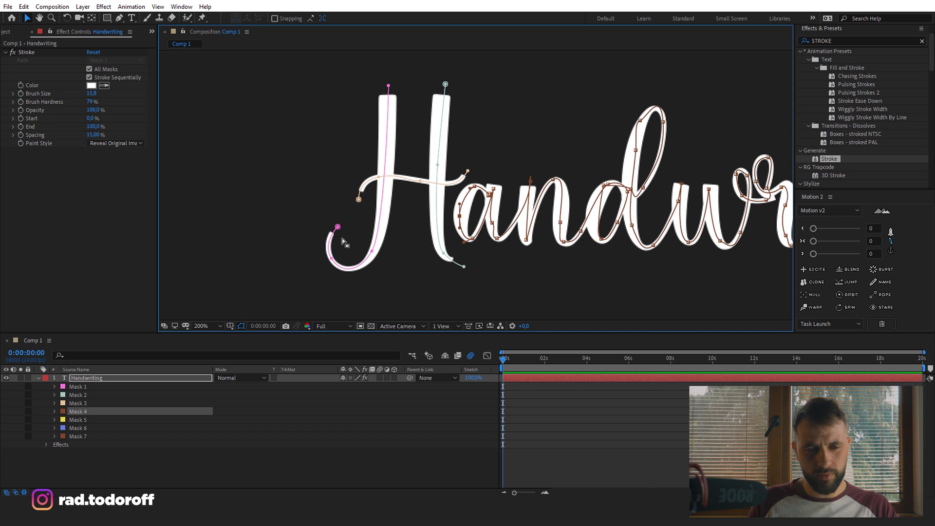
pyautogui.moveTo(503, 224); pyautogui.dragTo(454, 232)
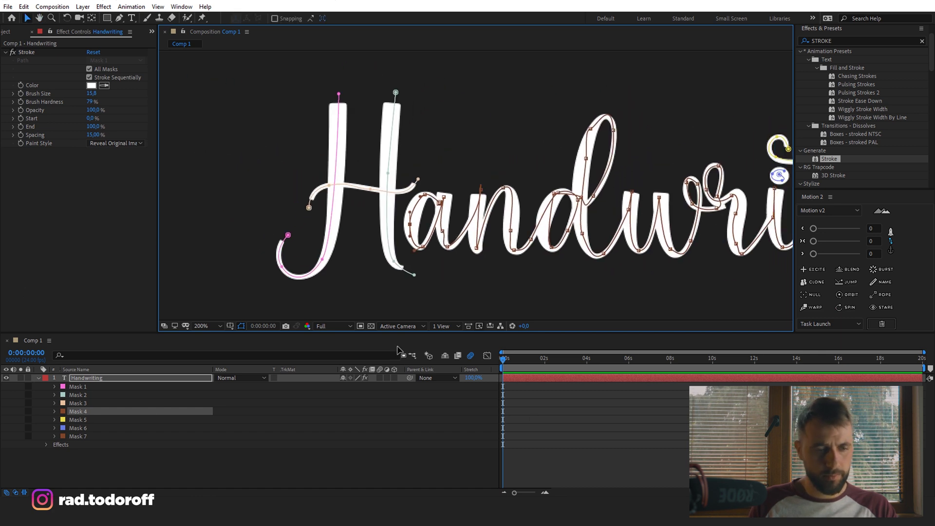
pyautogui.click(103, 376)
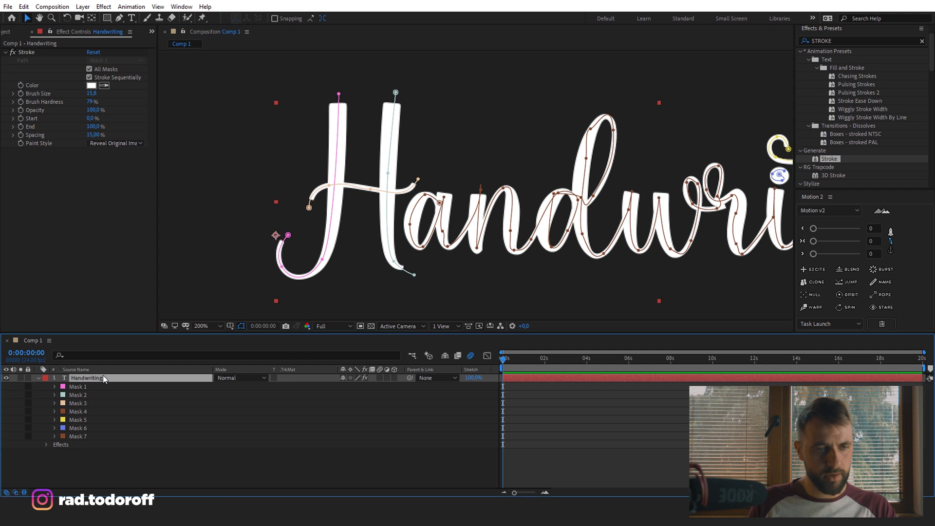
pyautogui.click(22, 127)
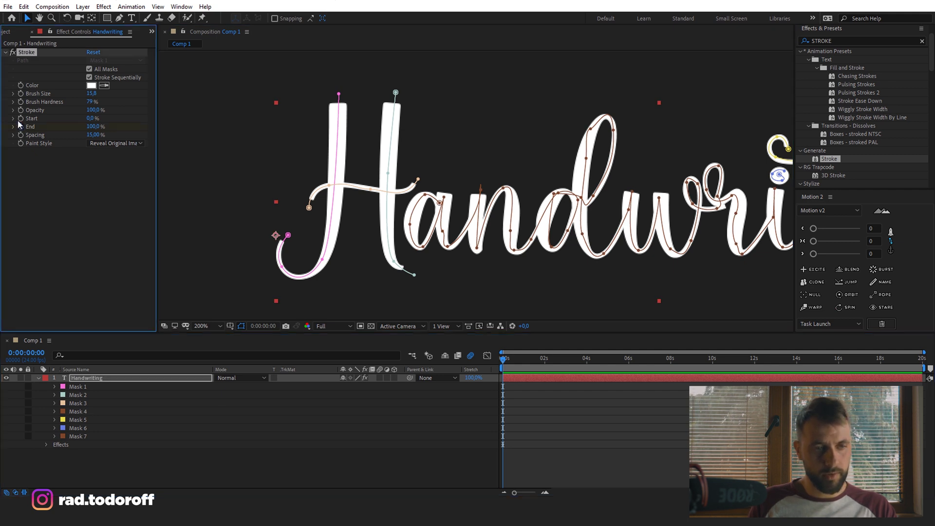
pyautogui.click(75, 379)
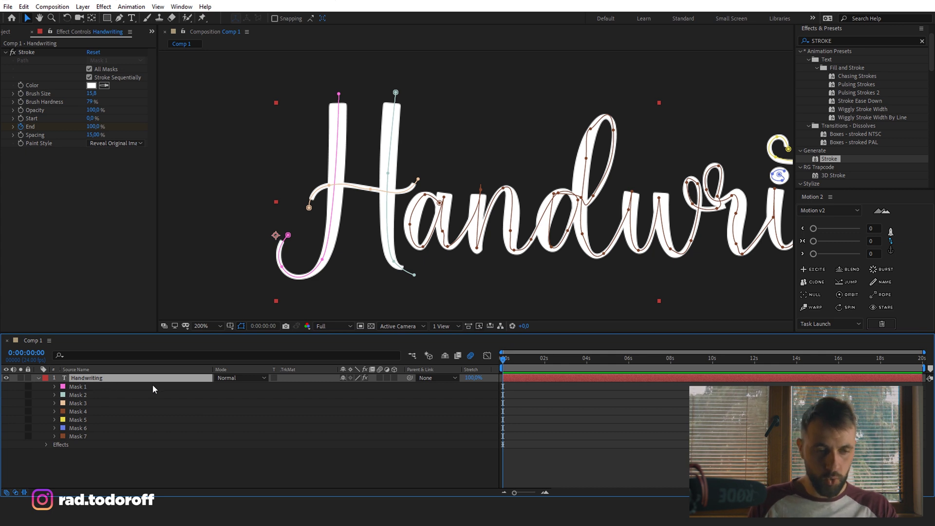
pyautogui.press('u')
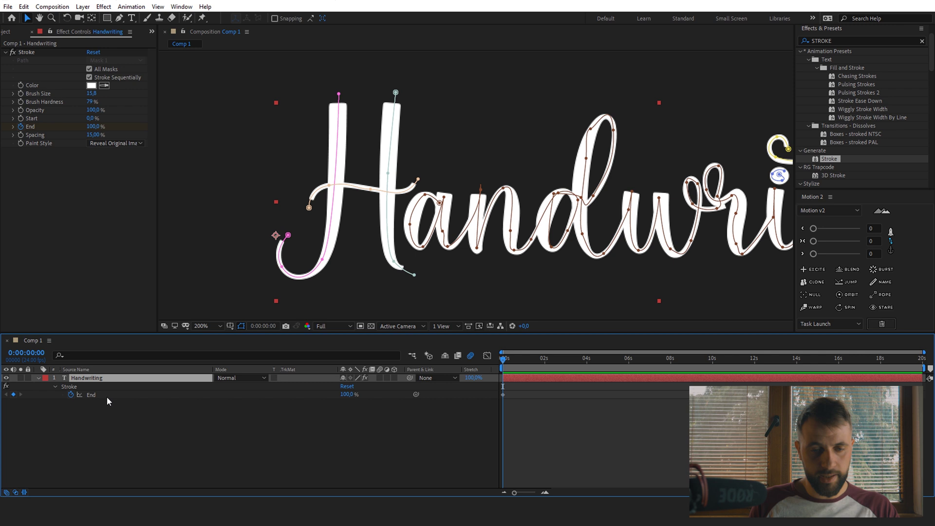
# Step: Move the Stroke effect's End keyframe to the 2-second mark
pyautogui.moveTo(509, 366); pyautogui.dragTo(530, 384)
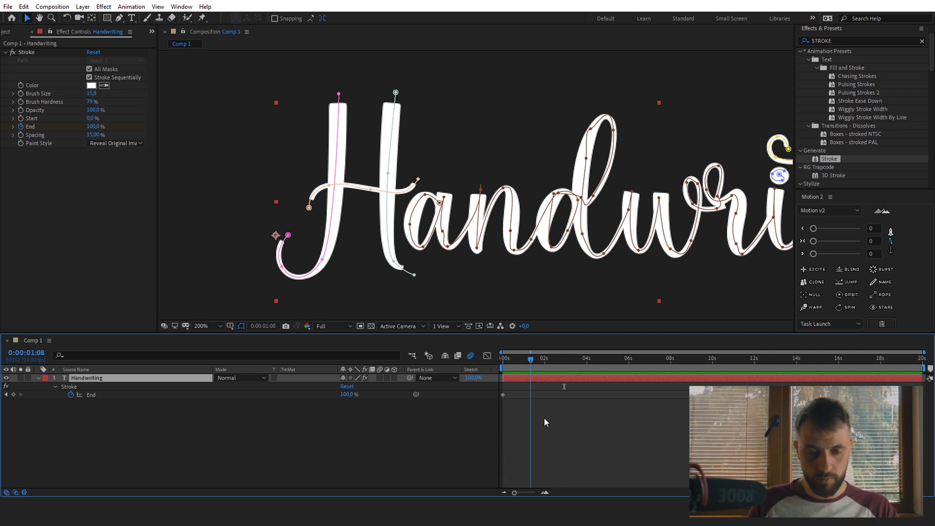
pyautogui.moveTo(514, 494); pyautogui.dragTo(524, 492)
pyautogui.moveTo(554, 361); pyautogui.dragTo(580, 360)
pyautogui.click(580, 360)
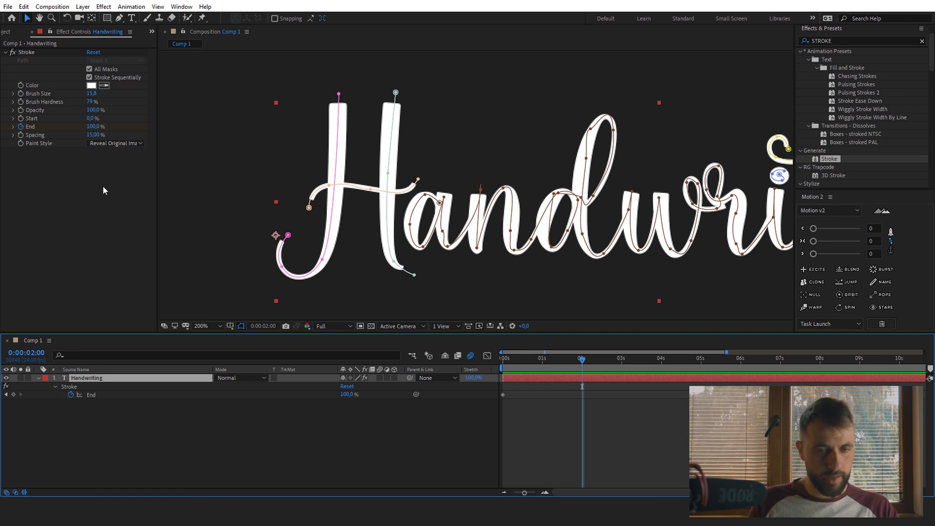
pyautogui.moveTo(503, 395); pyautogui.dragTo(585, 397)
# Step: Set the Stroke effect's End to 0% at 0 seconds and preview the handwriting animation
pyautogui.moveTo(579, 362); pyautogui.dragTo(478, 369)
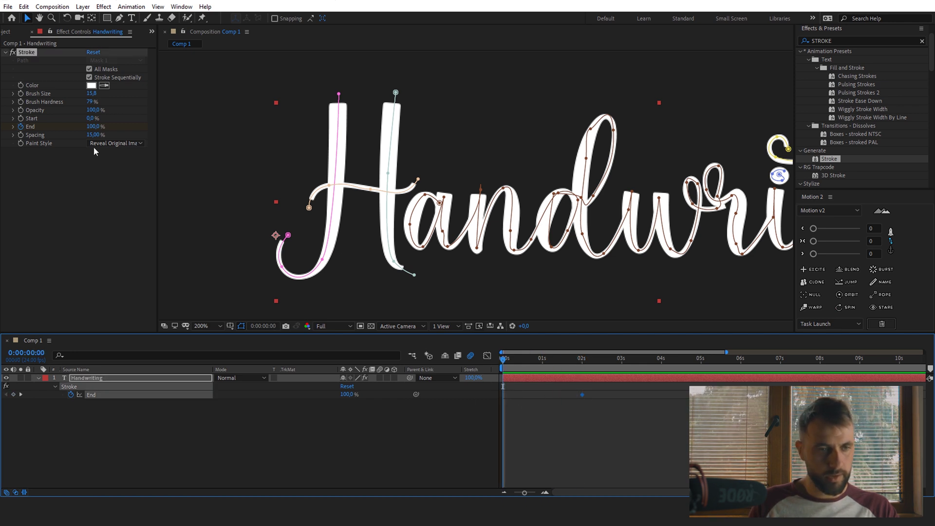
pyautogui.moveTo(93, 126); pyautogui.dragTo(40, 134)
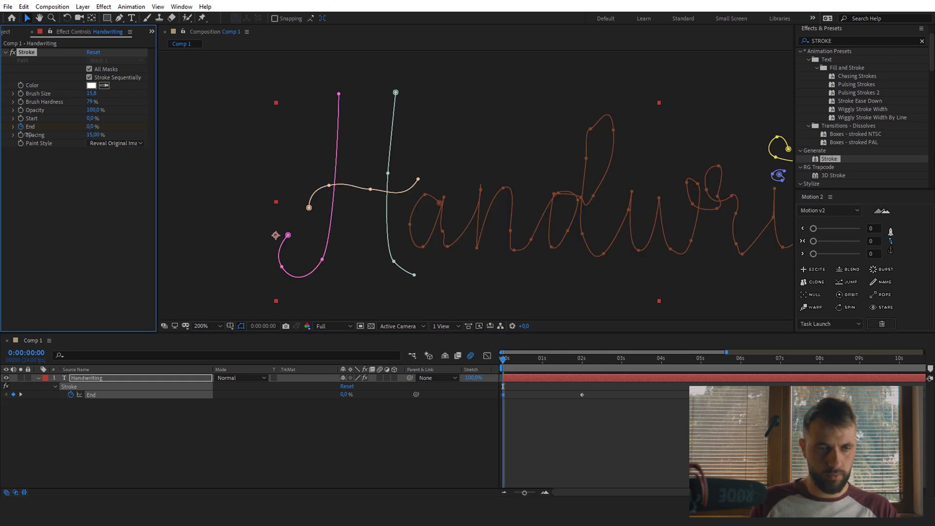
pyautogui.press('space')
pyautogui.scroll(-1, 594, 226)
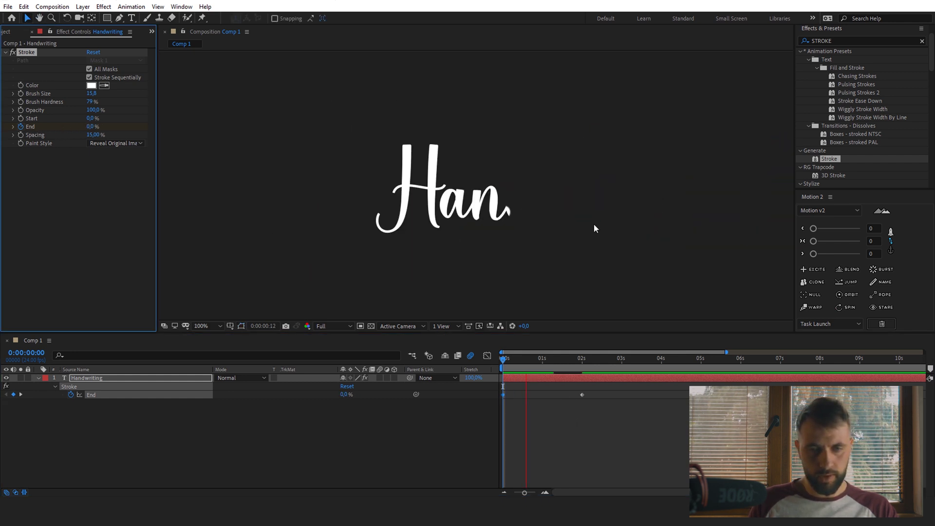
pyautogui.click(544, 392)
# Step: At 0:00:00:18, reshape Mask 4 along the d's stem and loop where the stem meets the bowl
pyautogui.moveTo(503, 359); pyautogui.dragTo(532, 365)
pyautogui.scroll(4, 529, 193)
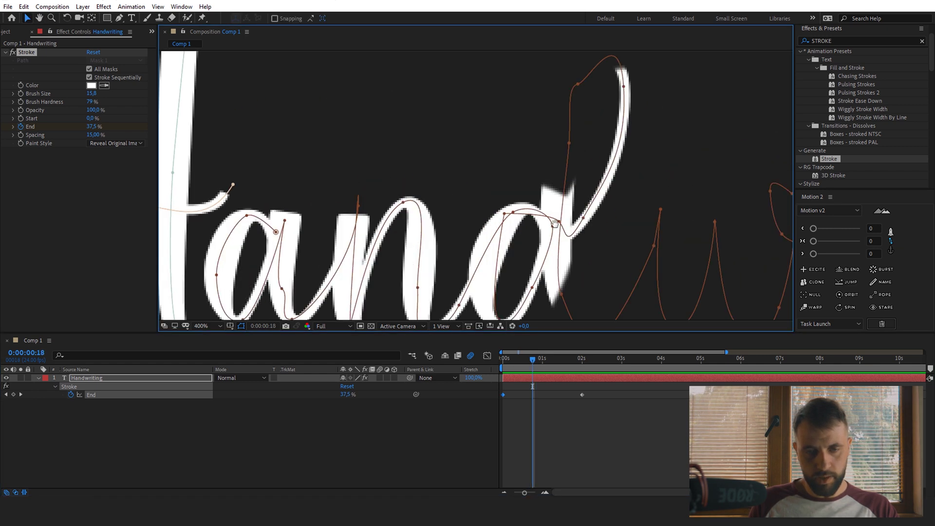
pyautogui.click(478, 197)
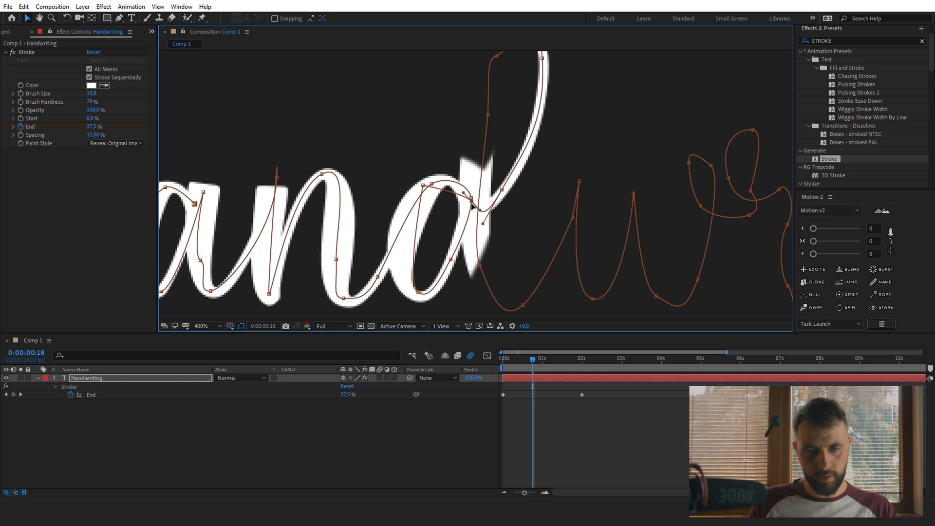
pyautogui.moveTo(487, 116); pyautogui.dragTo(492, 118)
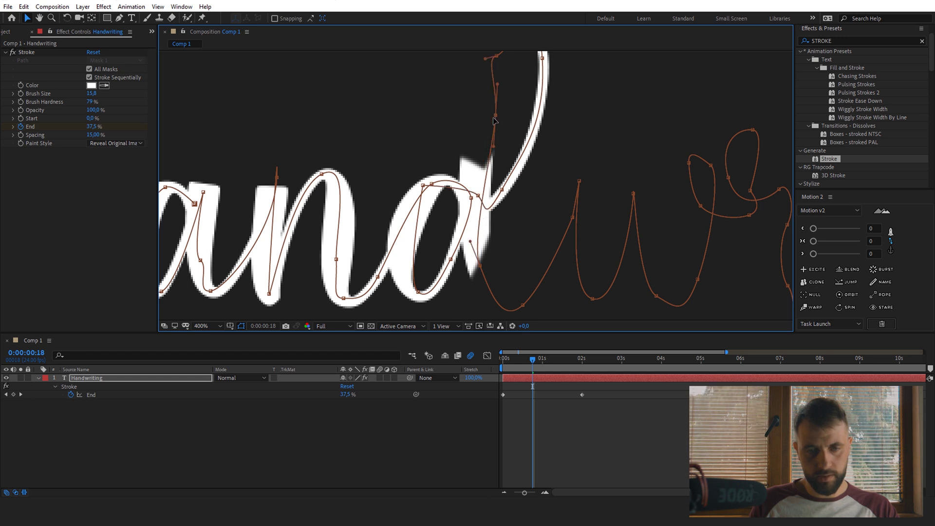
pyautogui.moveTo(493, 118); pyautogui.dragTo(478, 124)
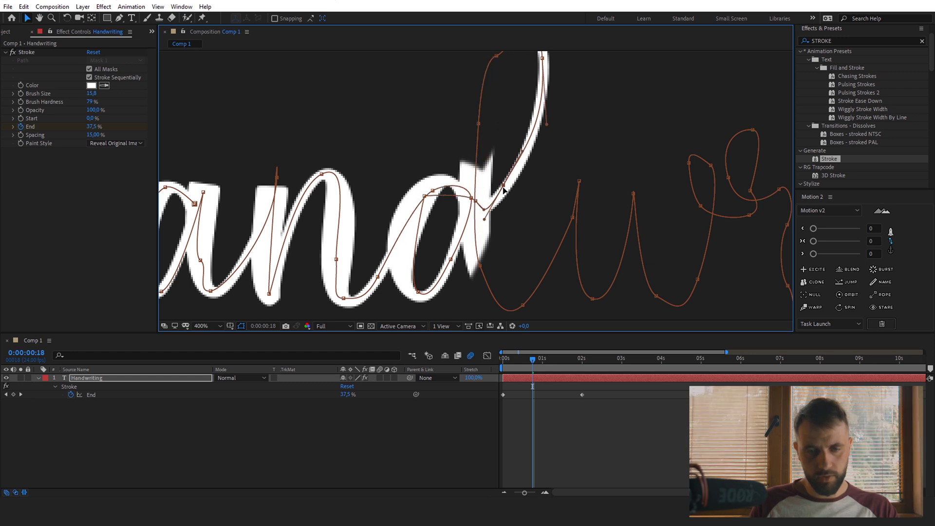
pyautogui.moveTo(502, 189)
pyautogui.mouseDown()
pyautogui.moveTo(514, 182)
pyautogui.moveTo(507, 169)
pyautogui.moveTo(522, 177)
pyautogui.mouseUp()
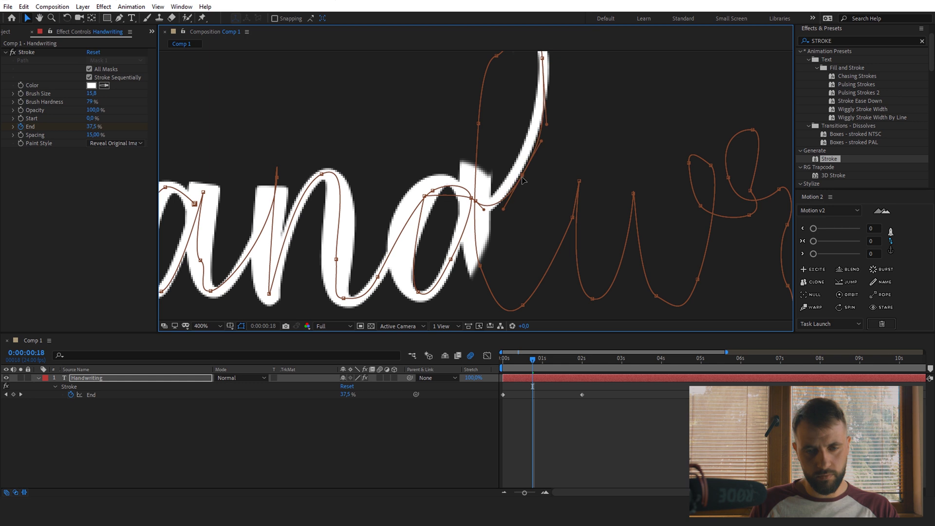
pyautogui.moveTo(477, 204)
pyautogui.mouseDown()
pyautogui.moveTo(475, 233)
pyautogui.moveTo(474, 219)
pyautogui.mouseUp()
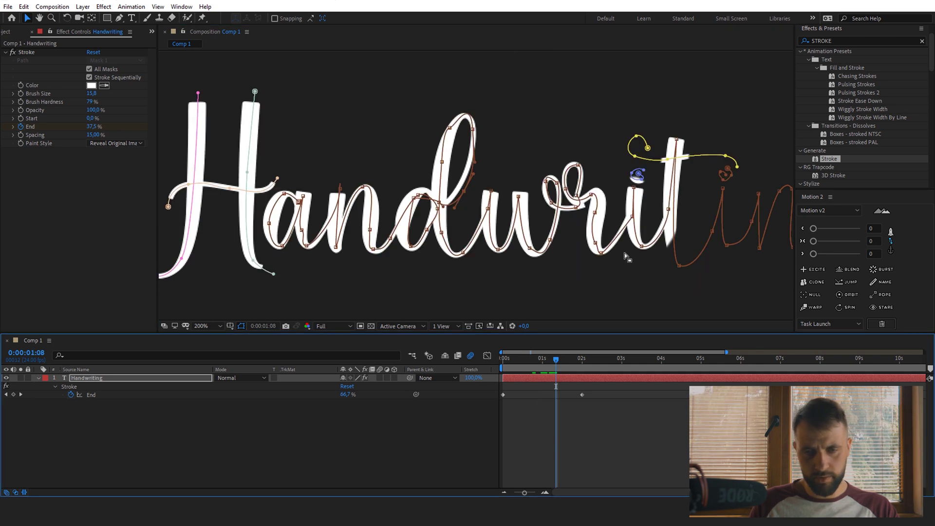
# Step: Try Brush Sizes of 15 and 14 for the Stroke effect while checking the letters at 0:00:01:08
pyautogui.scroll(2, 636, 169)
pyautogui.moveTo(628, 180); pyautogui.dragTo(495, 217)
pyautogui.scroll(-3, 495, 217)
pyautogui.scroll(2, 531, 223)
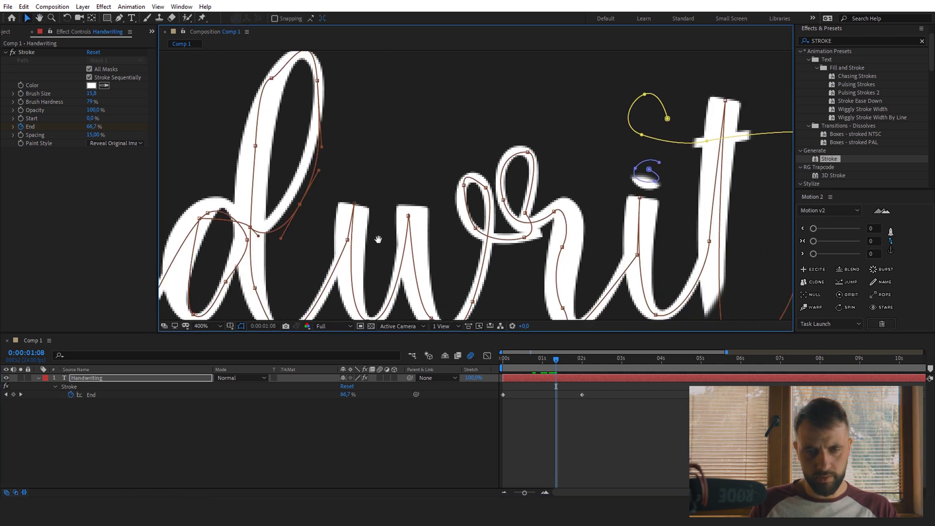
pyautogui.click(92, 94)
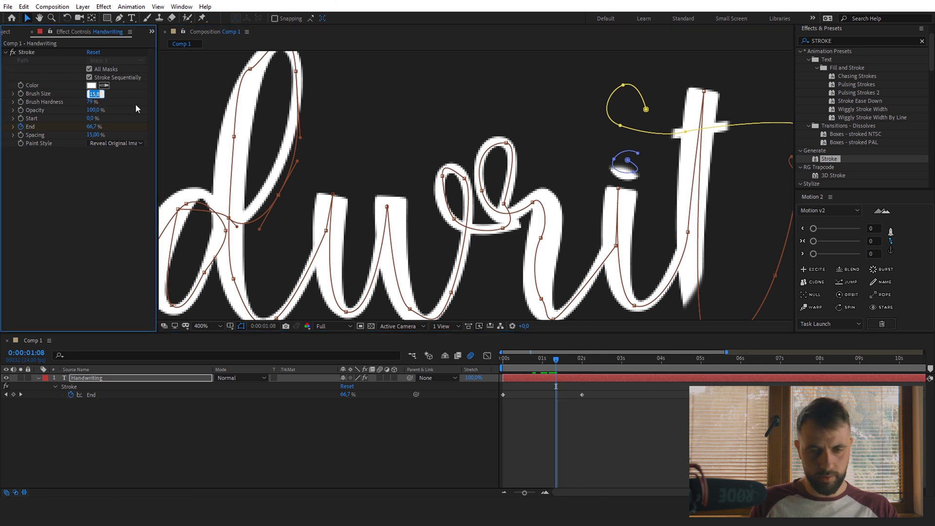
pyautogui.write('15')
pyautogui.press('Return')
pyautogui.scroll(-2, 572, 202)
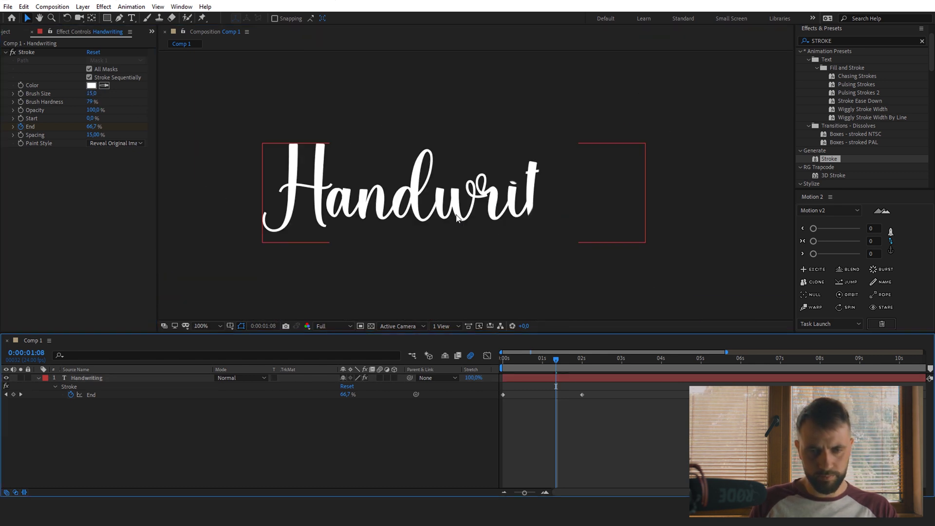
pyautogui.scroll(1, 573, 201)
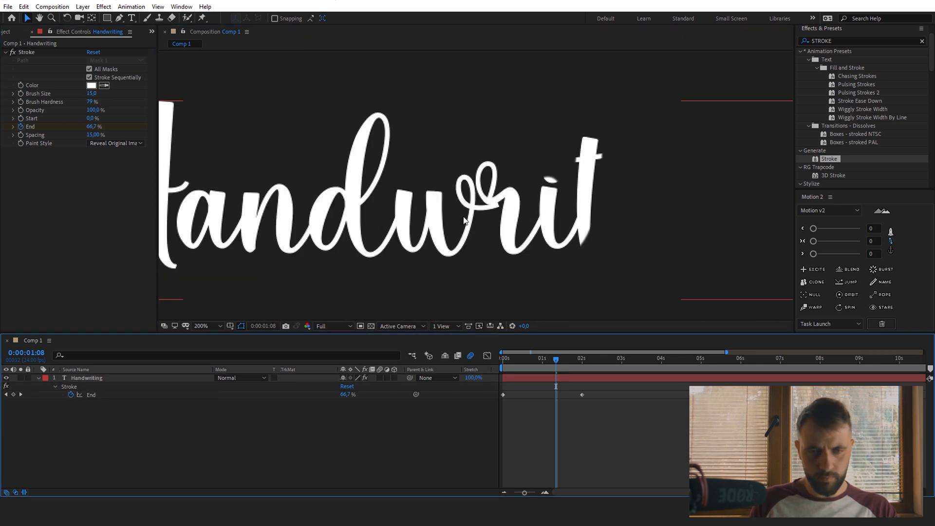
pyautogui.click(91, 93)
pyautogui.write('14')
pyautogui.click(413, 202)
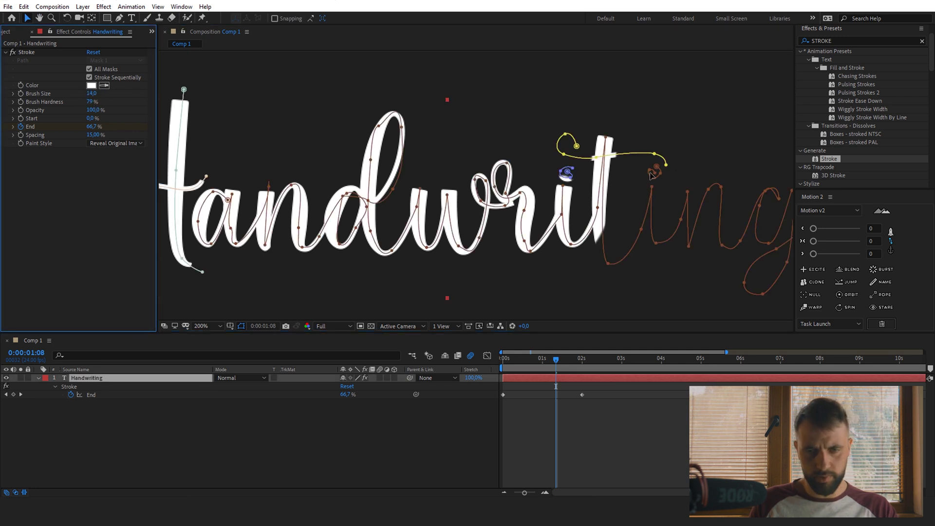
# Step: Lower the mask point atop the first i away from its dot and set the Stroke effect's Brush Size to 12
pyautogui.scroll(2, 574, 185)
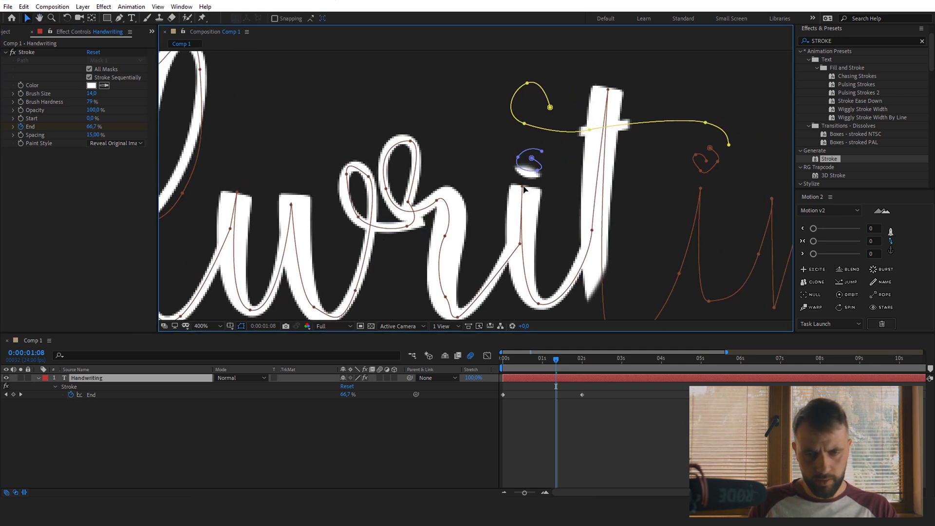
pyautogui.click(523, 188)
pyautogui.moveTo(522, 205); pyautogui.dragTo(524, 199)
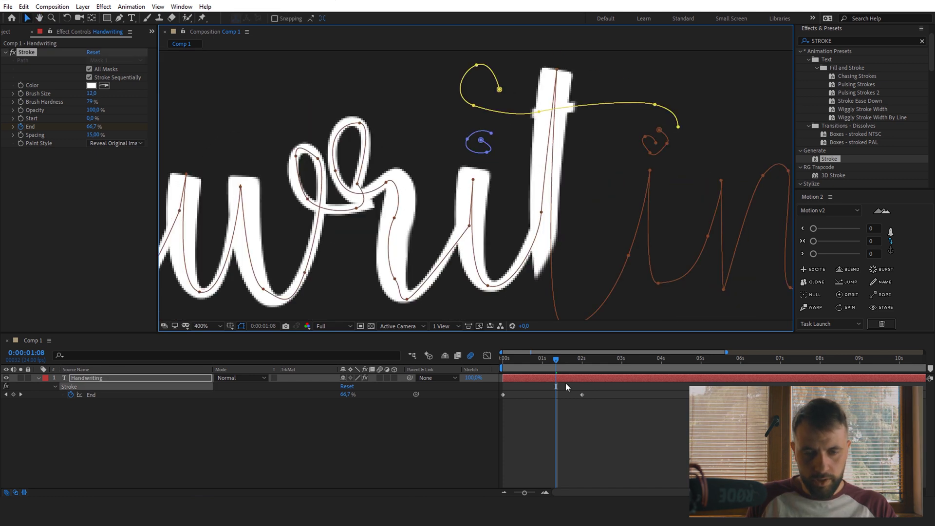
pyautogui.click(69, 386)
# Step: At 0:00:01:13, lower the mask point atop the second i away from its dot
pyautogui.press('space')
pyautogui.moveTo(721, 192); pyautogui.dragTo(483, 192)
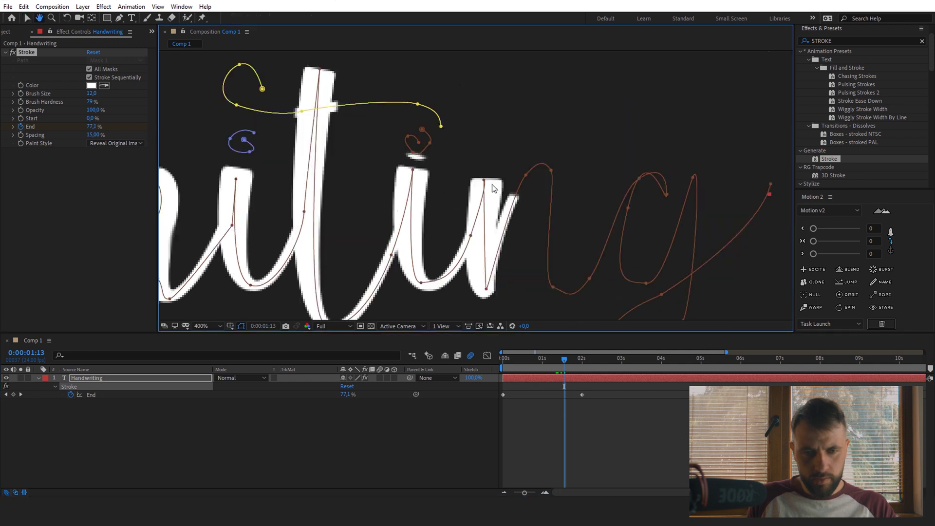
pyautogui.moveTo(412, 171); pyautogui.dragTo(412, 180)
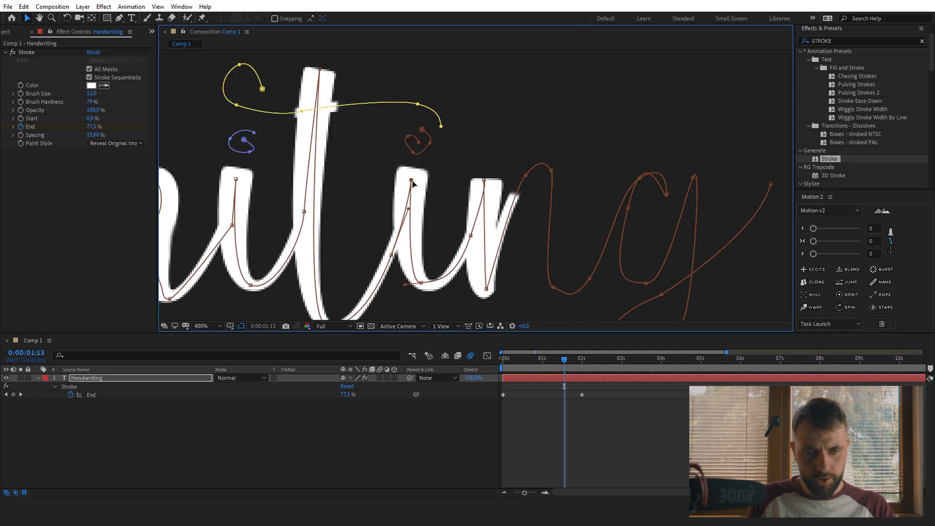
pyautogui.press('k')
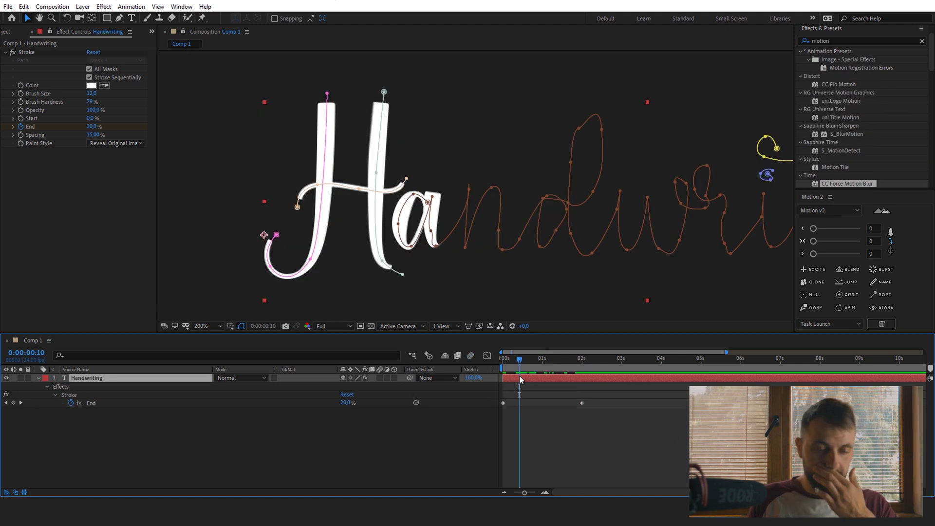
# Step: Enable motion blur for both the Handwriting layer and the composition
pyautogui.moveTo(517, 372); pyautogui.dragTo(521, 372)
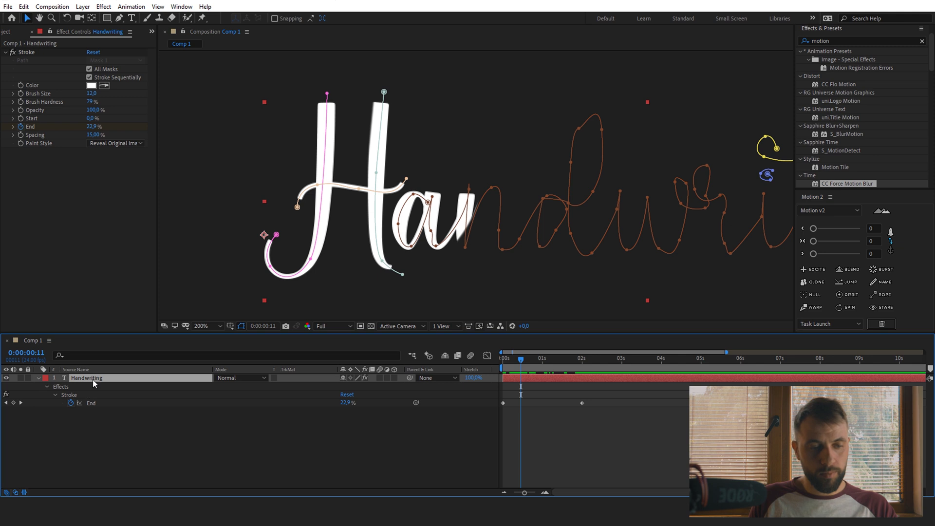
pyautogui.click(380, 378)
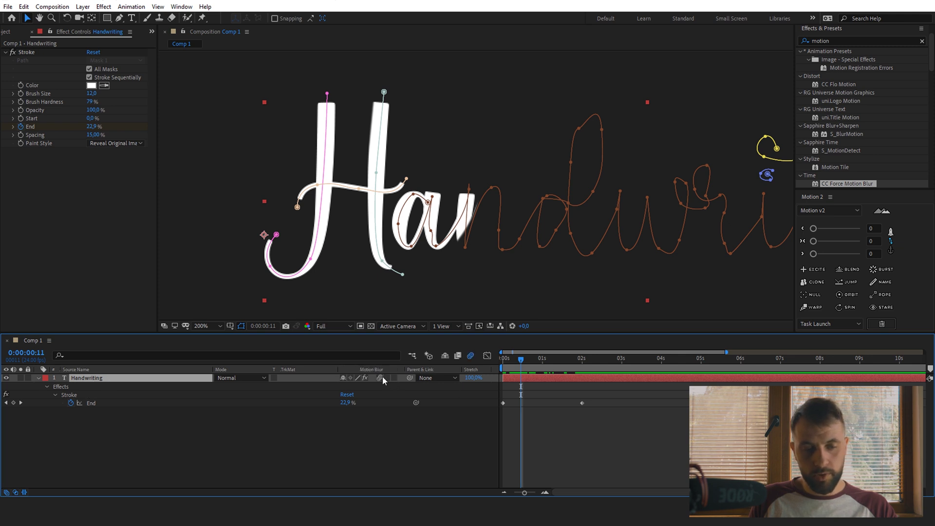
pyautogui.click(470, 355)
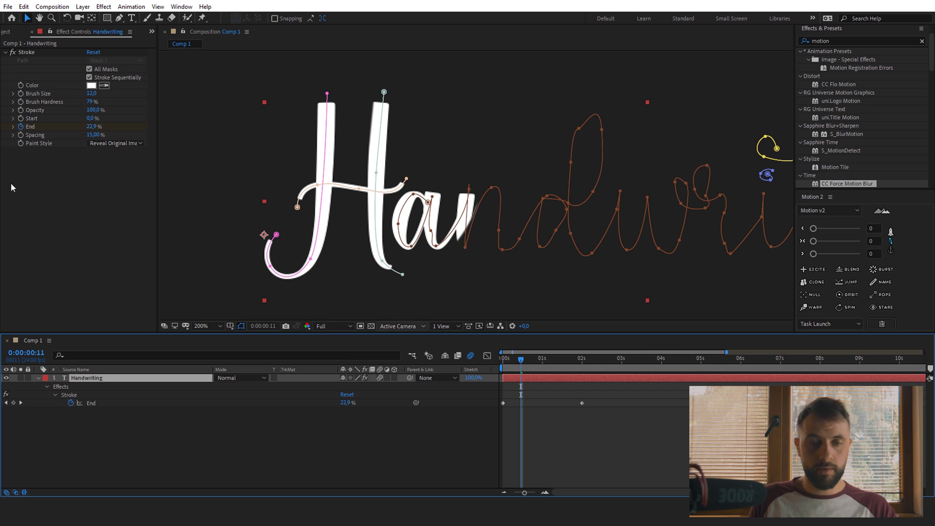
# Step: Search the effects for "motion blur" and apply CC Force Motion Blur to the Handwriting layer
pyautogui.scroll(-4, 417, 160)
pyautogui.scroll(3, 452, 156)
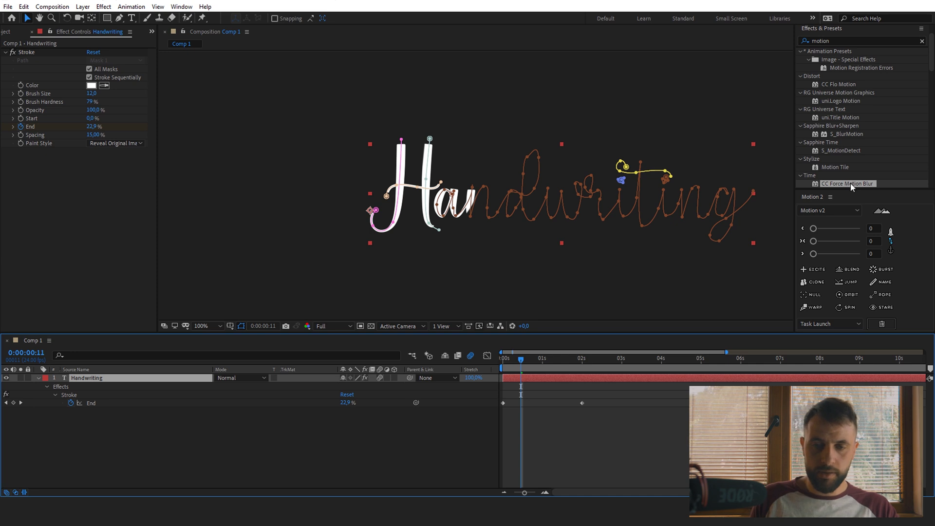
pyautogui.click(839, 39)
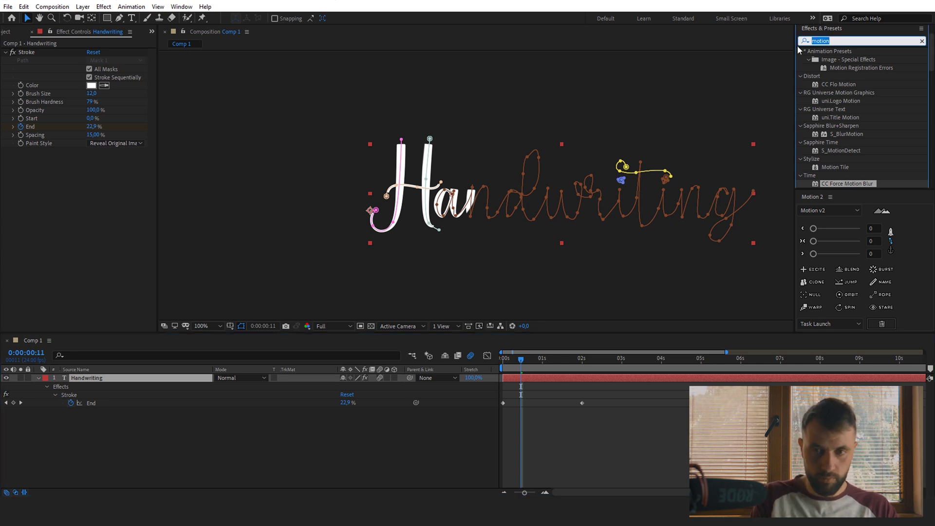
pyautogui.write('motion blur')
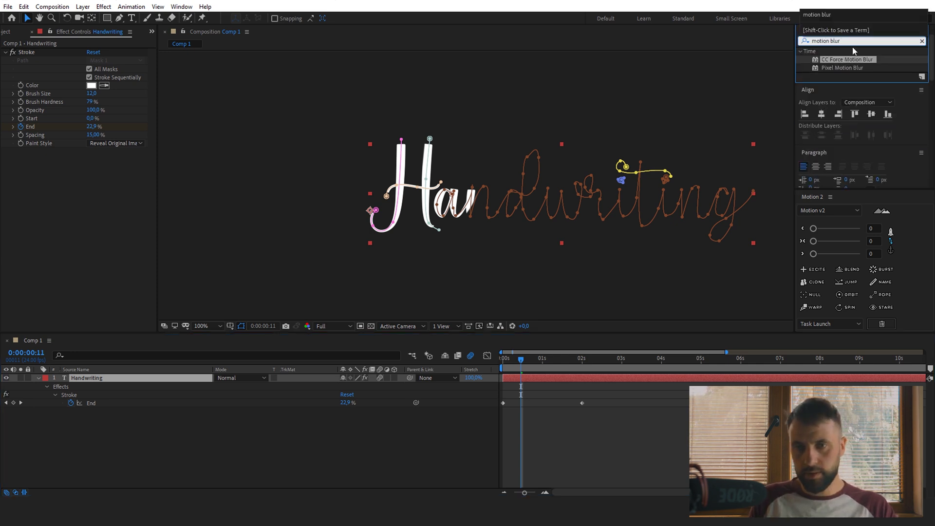
pyautogui.doubleClick(838, 62)
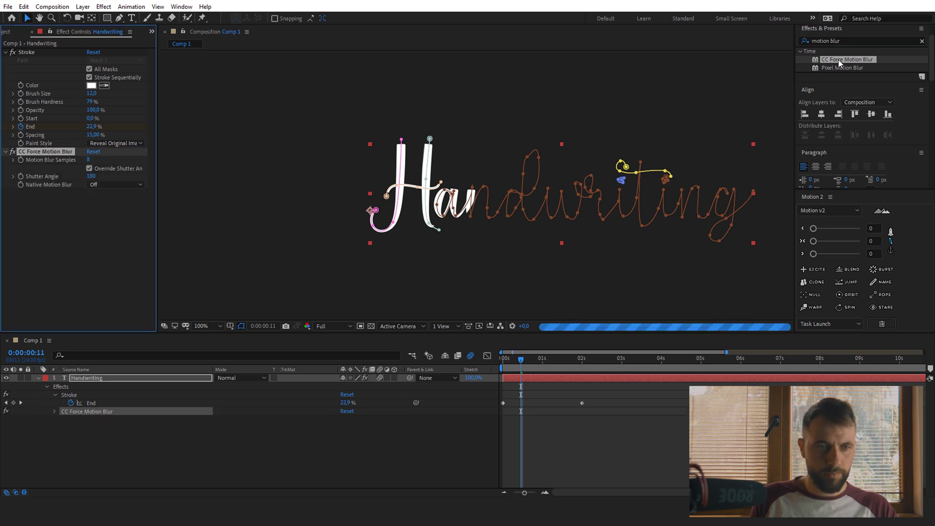
# Step: Examine the blurred edge of the moving stroke and play the handwriting reveal from the start
pyautogui.scroll(4, 478, 222)
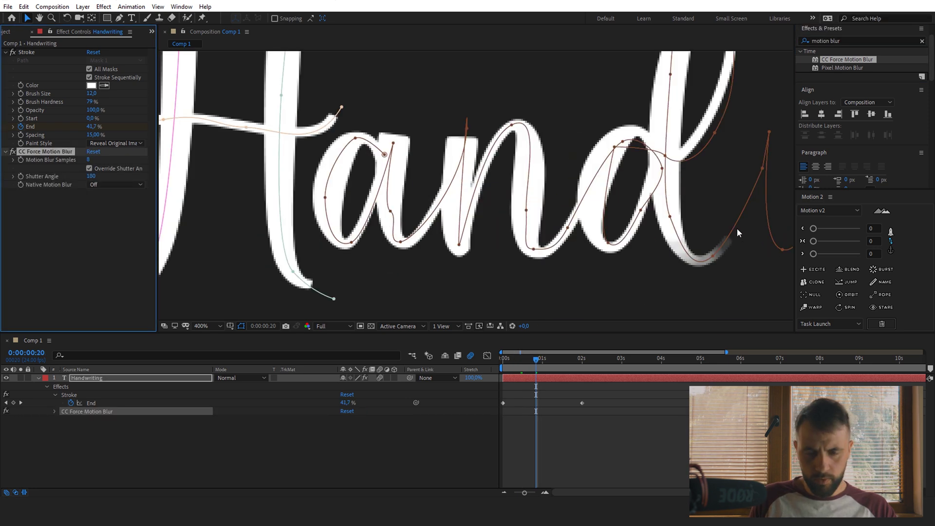
pyautogui.moveTo(539, 362); pyautogui.dragTo(501, 366)
pyautogui.scroll(-3, 590, 163)
pyautogui.press('space')
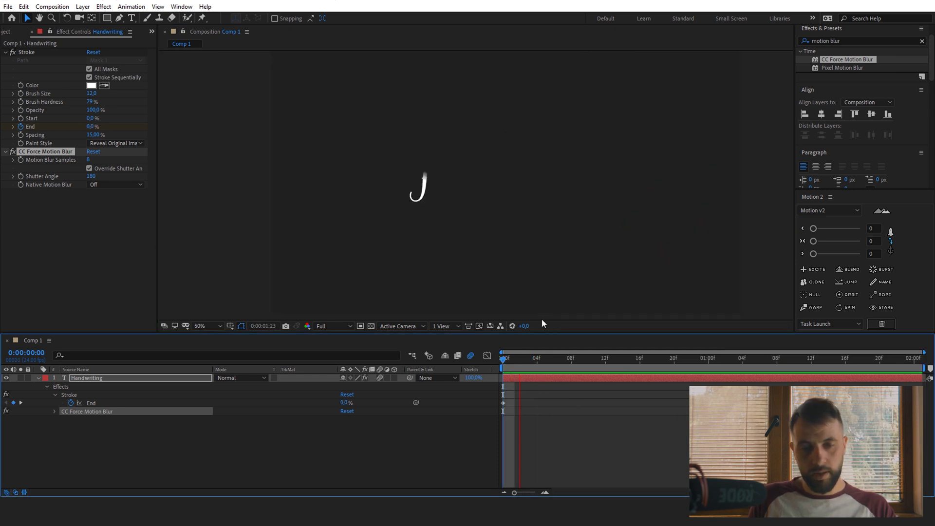
pyautogui.press('space')
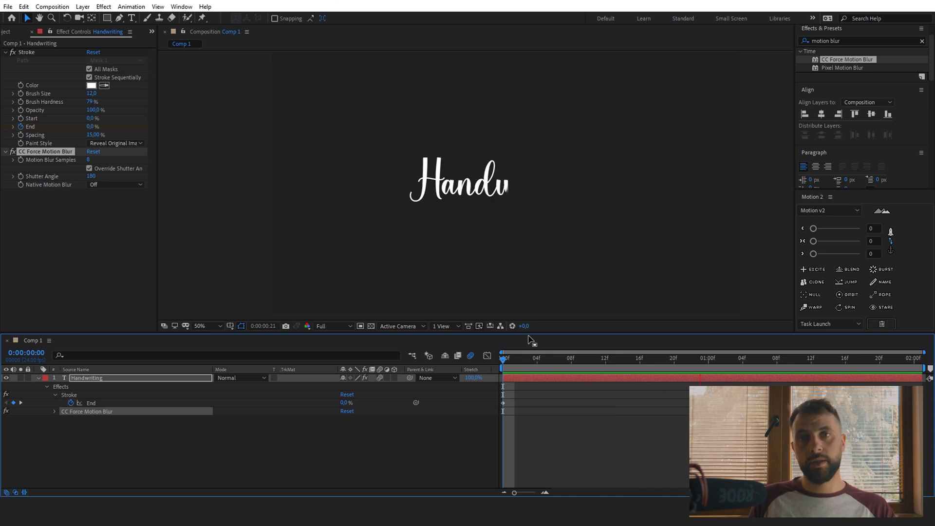